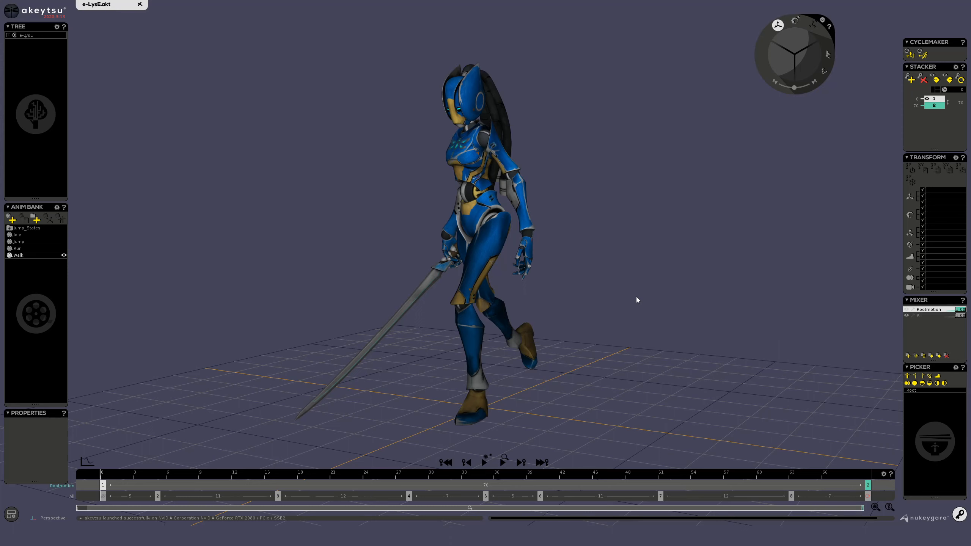
Examine the Walk pose from behind and the side, inspecting the head and one dreadlock's joints from root to tip.
left_click_drag(674, 243, 575, 192, "alt")
left_click_drag(732, 248, 663, 277, "alt")
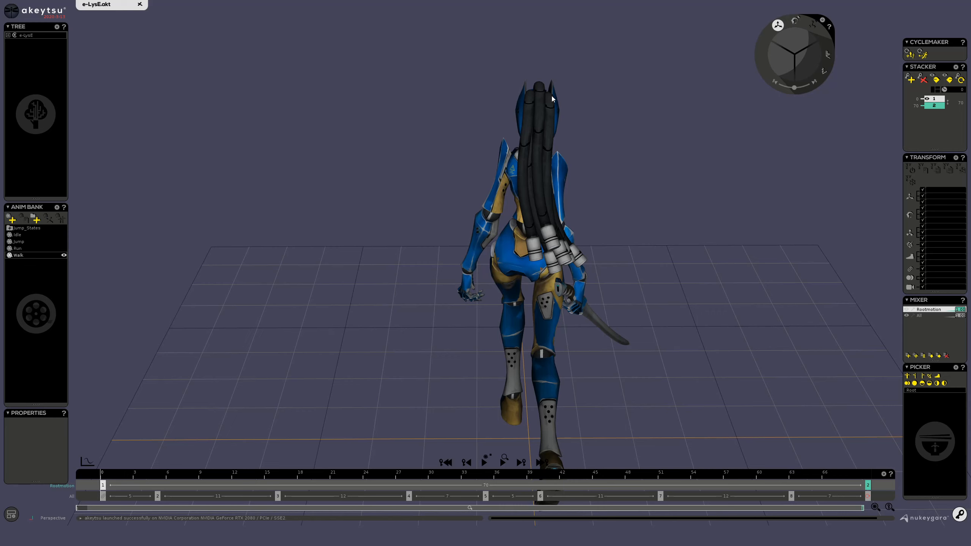
left_click_drag(110, 474, 47, 428)
left_click(523, 109)
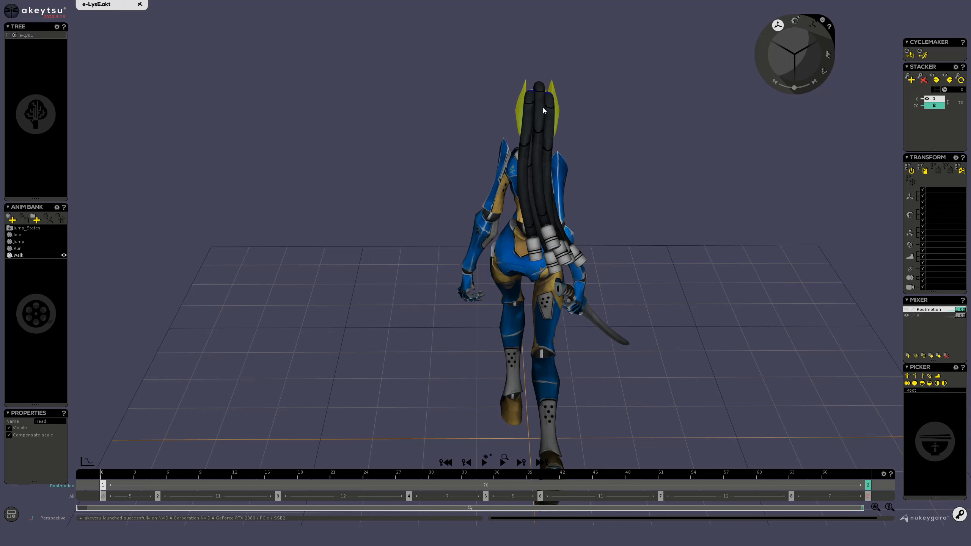
middle_click_drag(544, 108, 557, 148)
left_click(554, 95)
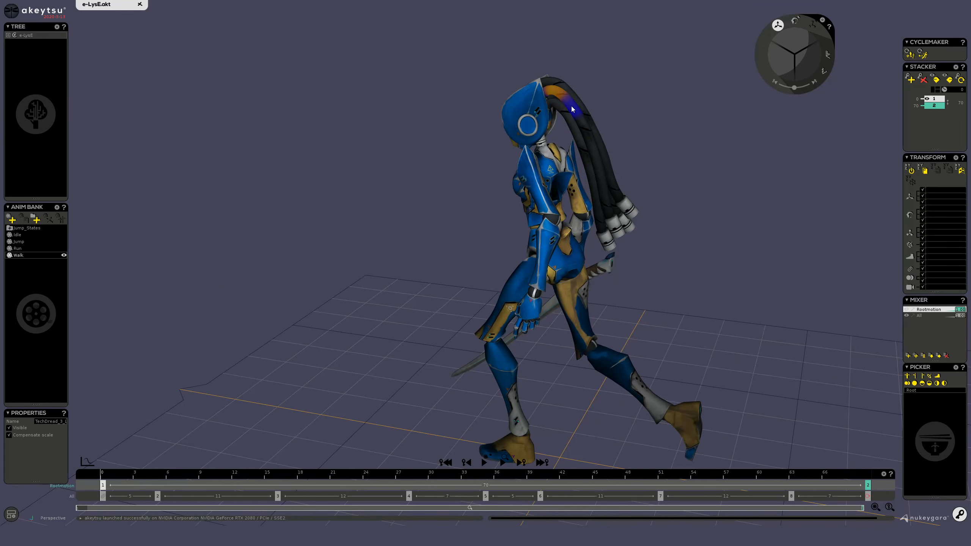
left_click(604, 177)
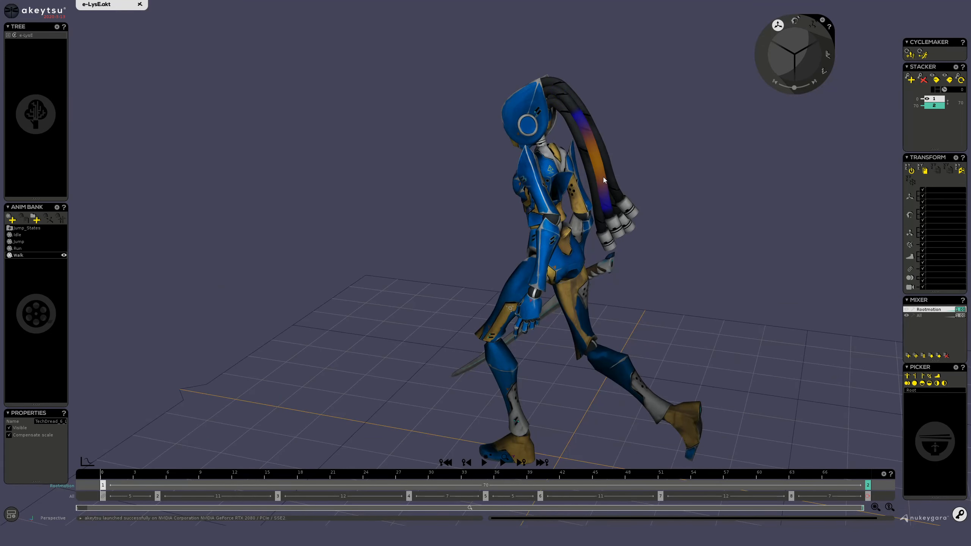
left_click(616, 223)
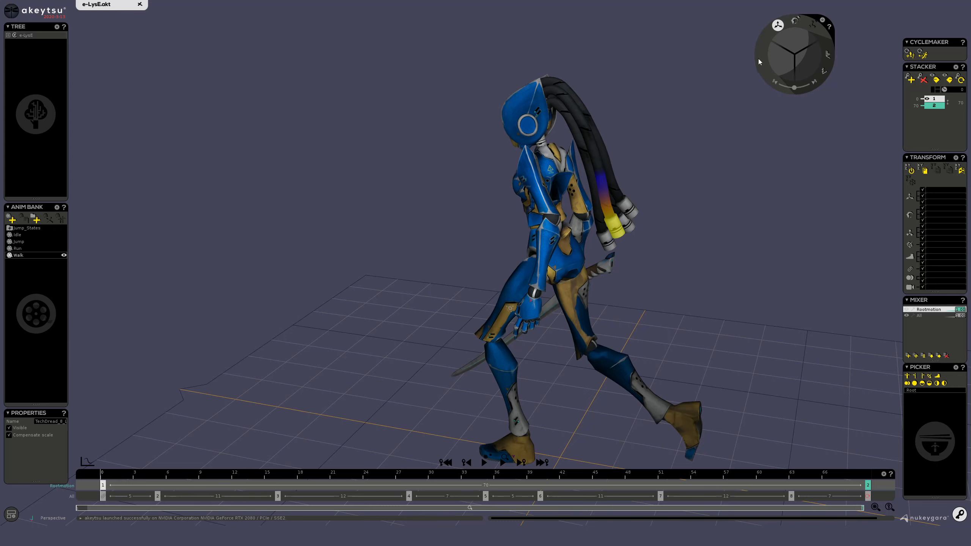
Create a new empty animation for the character, viewed from its side.
middle_click_drag(728, 244, 487, 283)
left_click(12, 220)
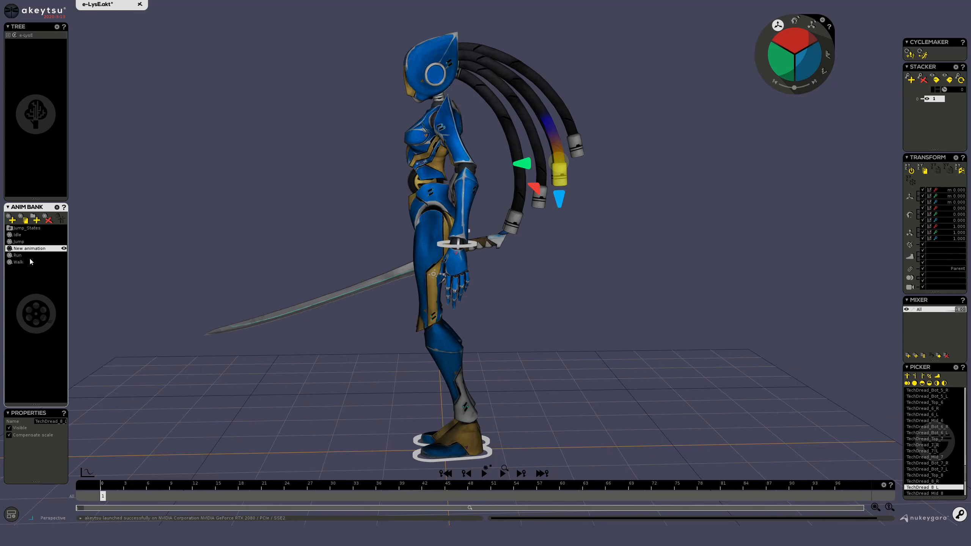
Examine the left arm's joint chain from Arm_L through ForeArm_L to Wrist_L and scrub the new animation's timeline.
left_click(456, 146)
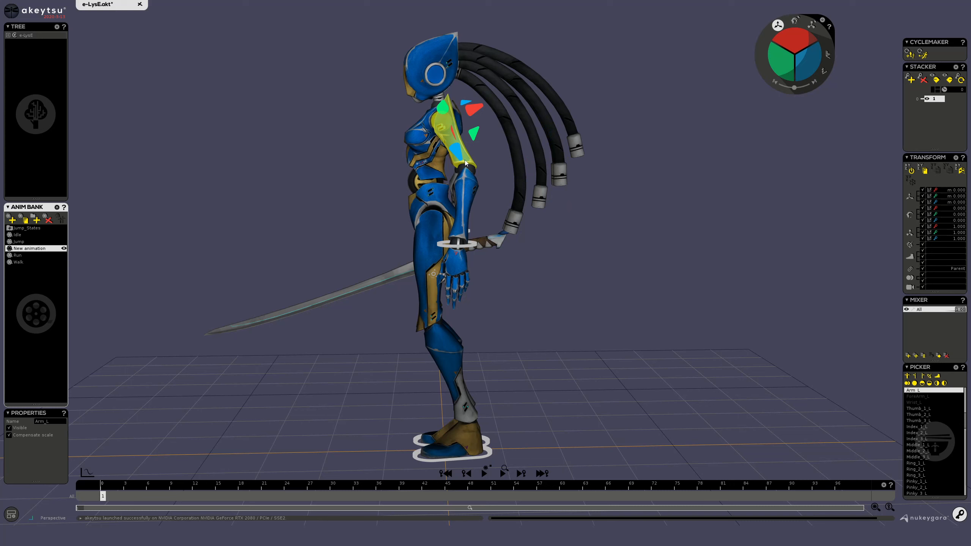
left_click(470, 183)
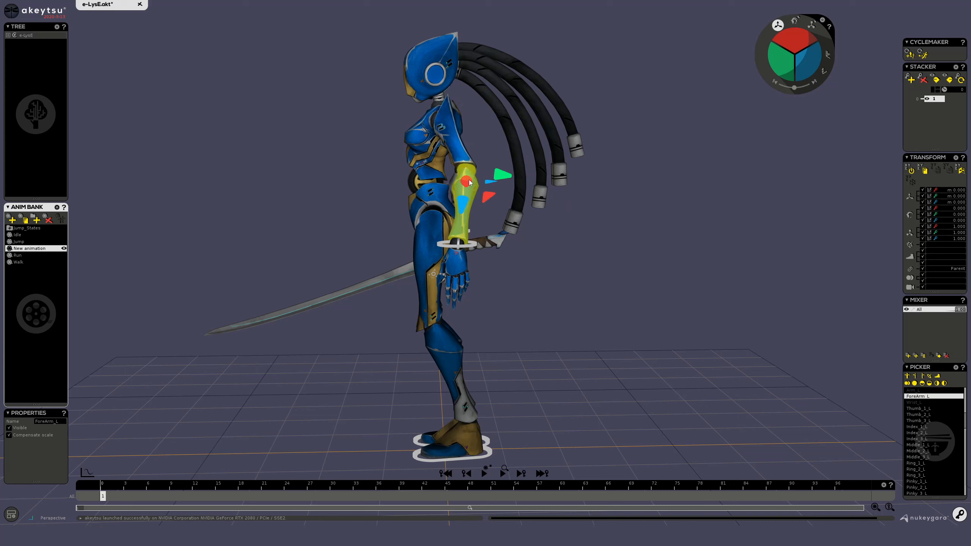
left_click(460, 257)
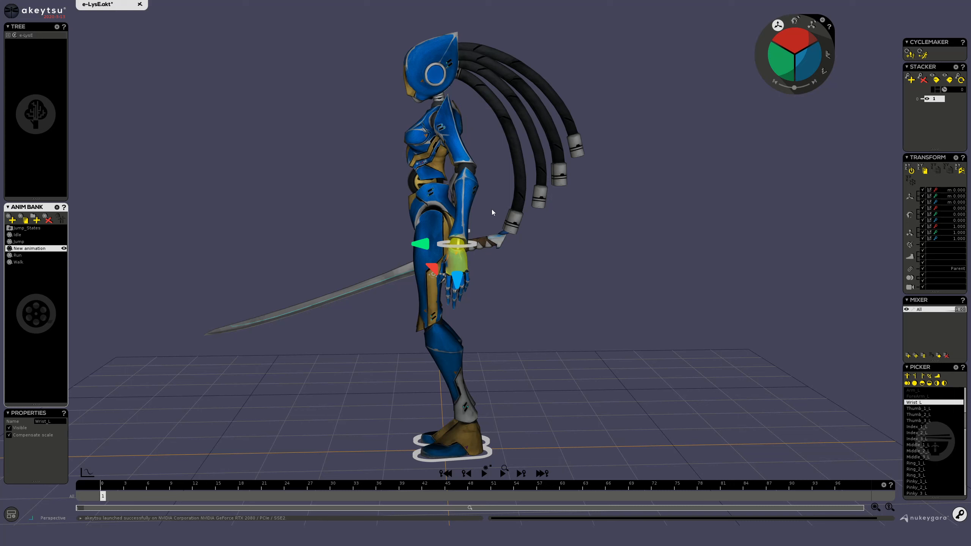
left_click(454, 149)
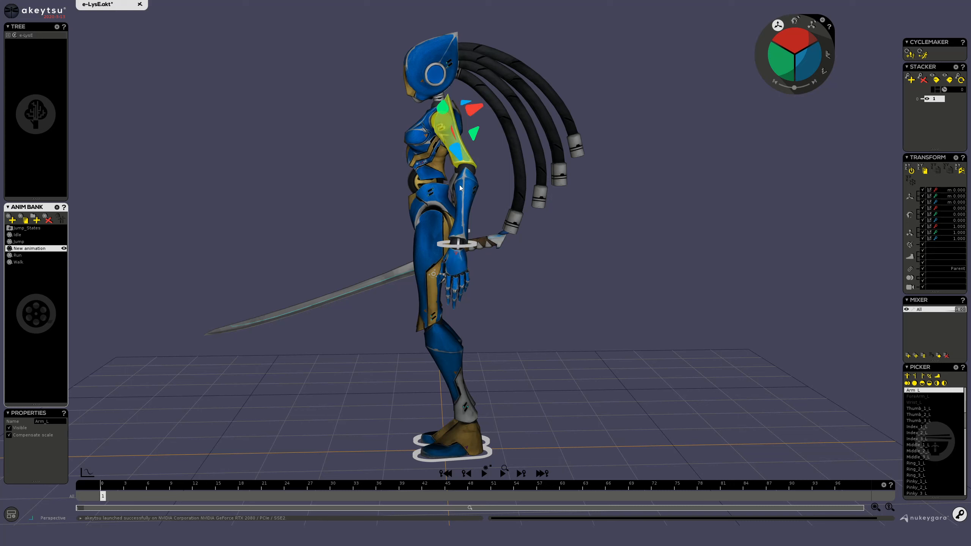
left_click(462, 188)
left_click(458, 265)
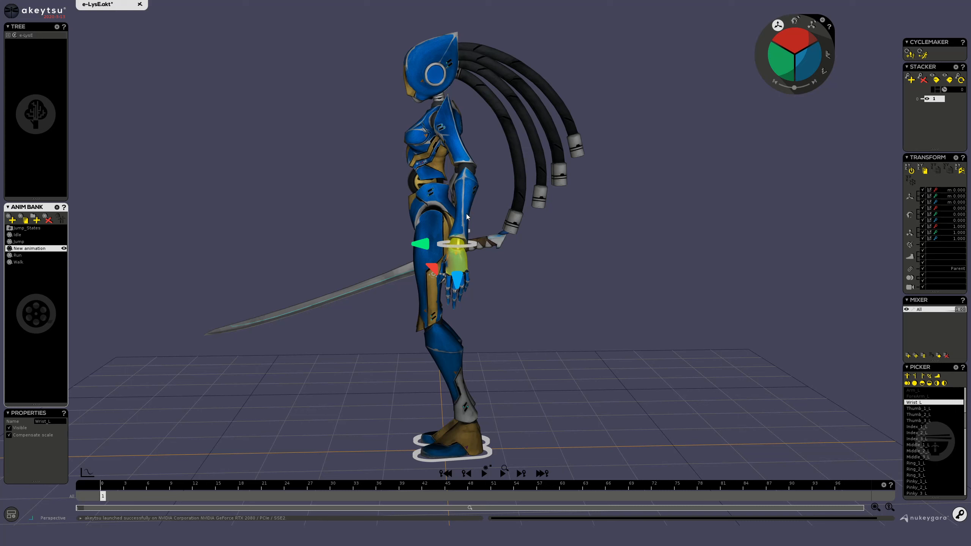
left_click(459, 147)
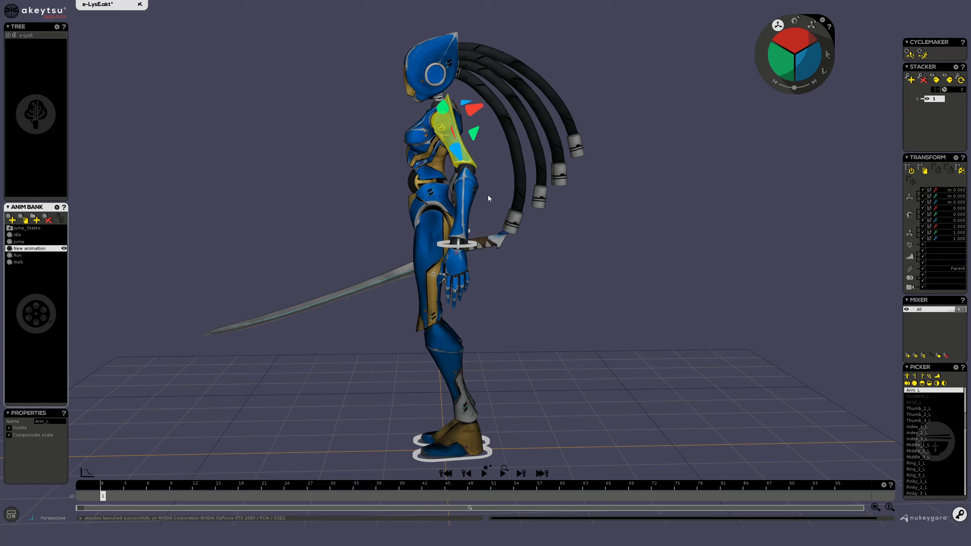
left_click(463, 236)
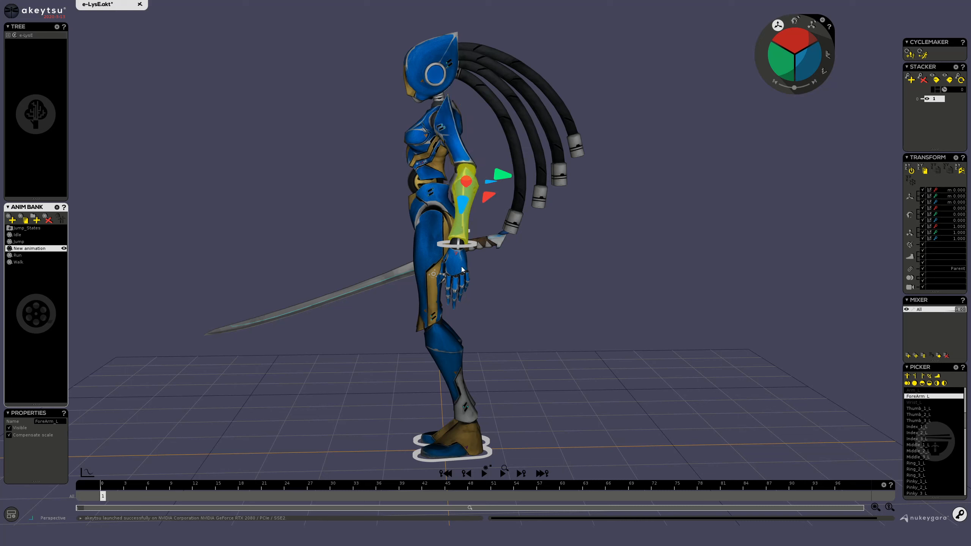
left_click_drag(108, 487, 307, 491)
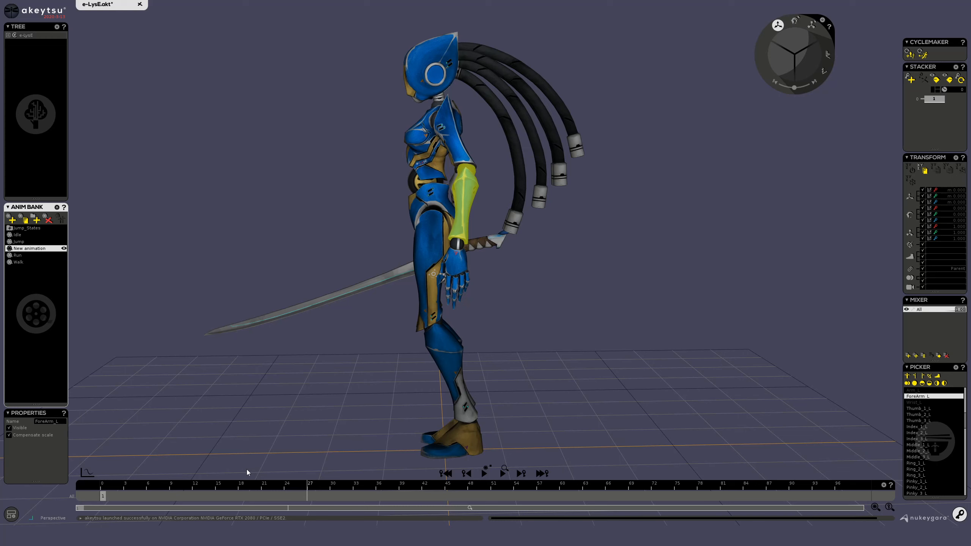
left_click_drag(255, 487, 89, 497)
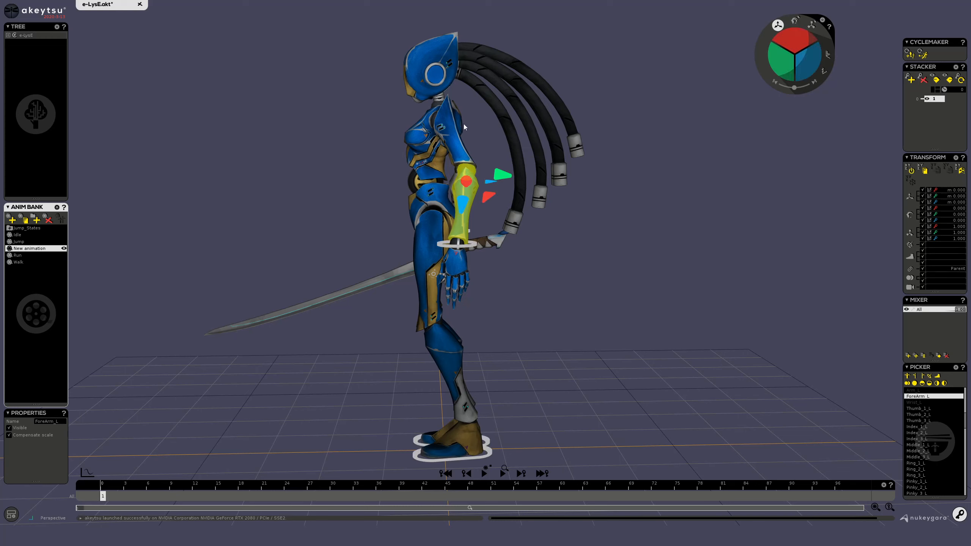
left_click(466, 152)
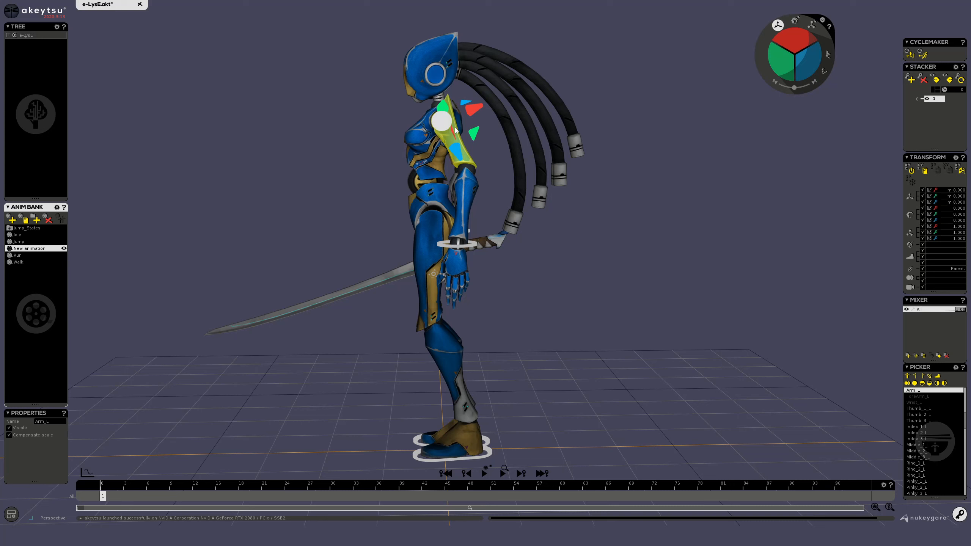
key("e")
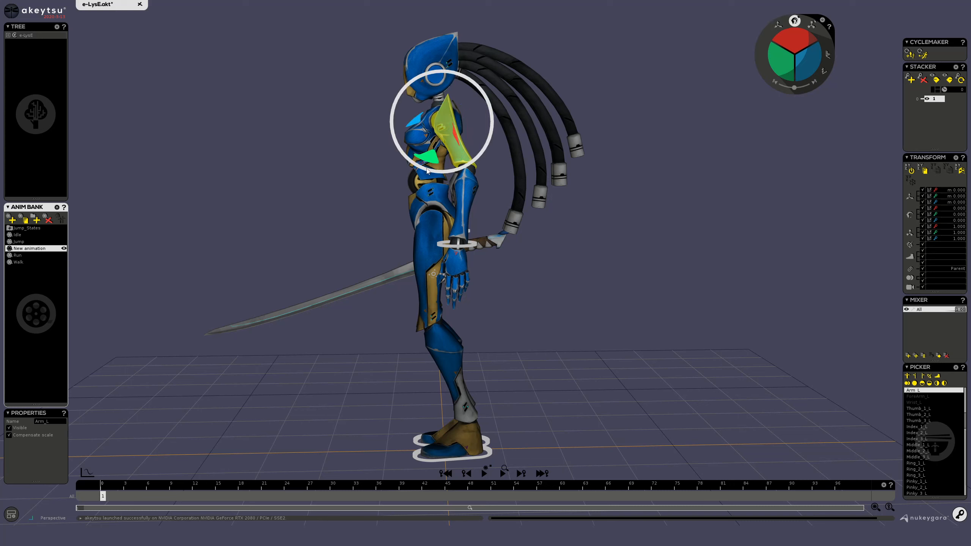
left_click_drag(434, 161, 326, 174)
key("ctrl+z")
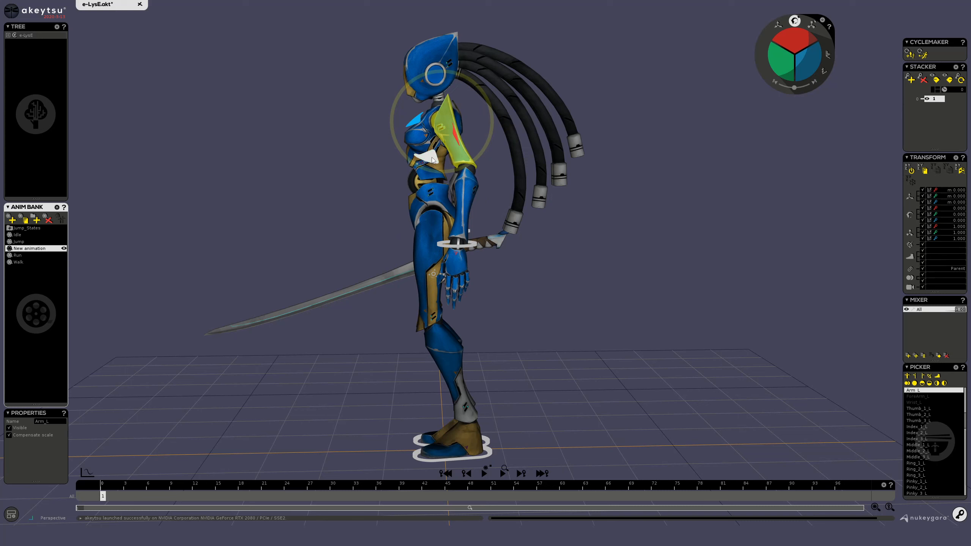
left_click_drag(432, 160, 296, 313)
key("ctrl+z")
mouse_move(468, 165)
left_mouse_down()
mouse_move(483, 154)
mouse_move(456, 171)
left_mouse_up()
key("ctrl+z")
left_click_drag(413, 149, 325, 146)
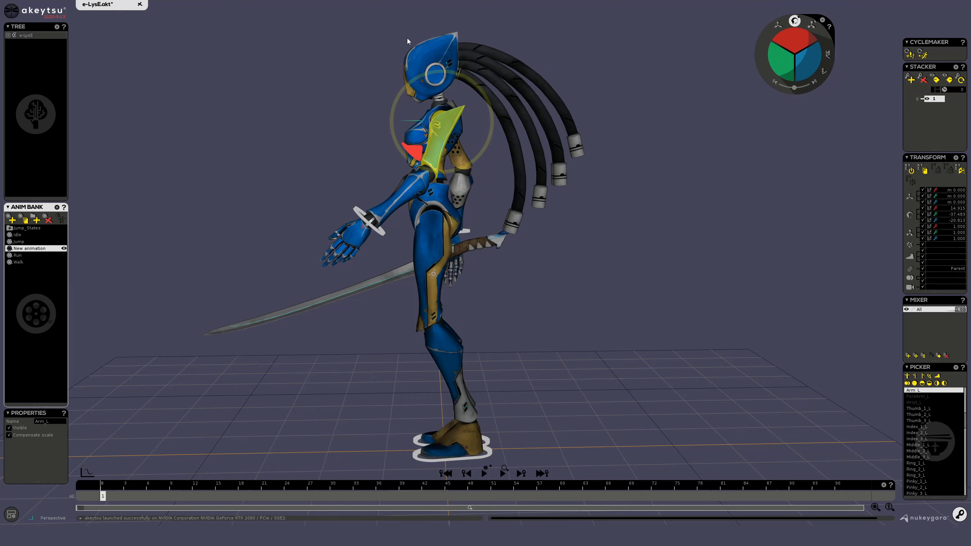
key("ctrl+z")
Add a second key pose at frame 23 and rotate Arm_L so it swings back at frame 0 and forward at frame 23.
middle_click_drag(589, 358, 638, 317)
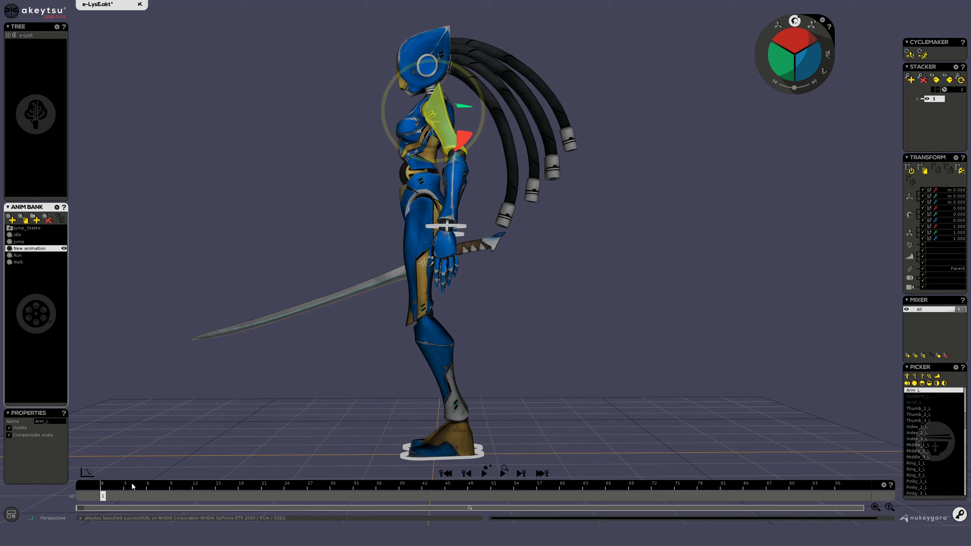
left_click_drag(103, 496, 279, 496)
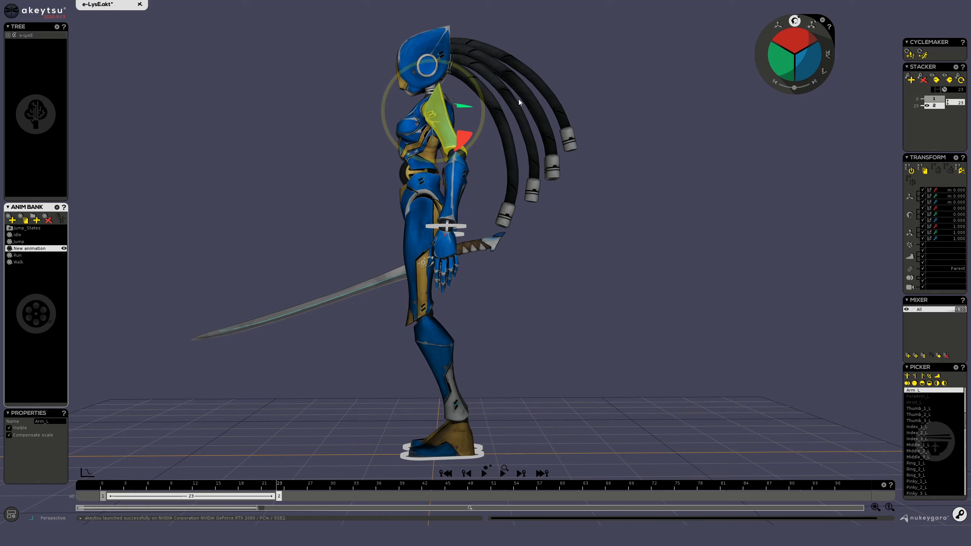
key("Up")
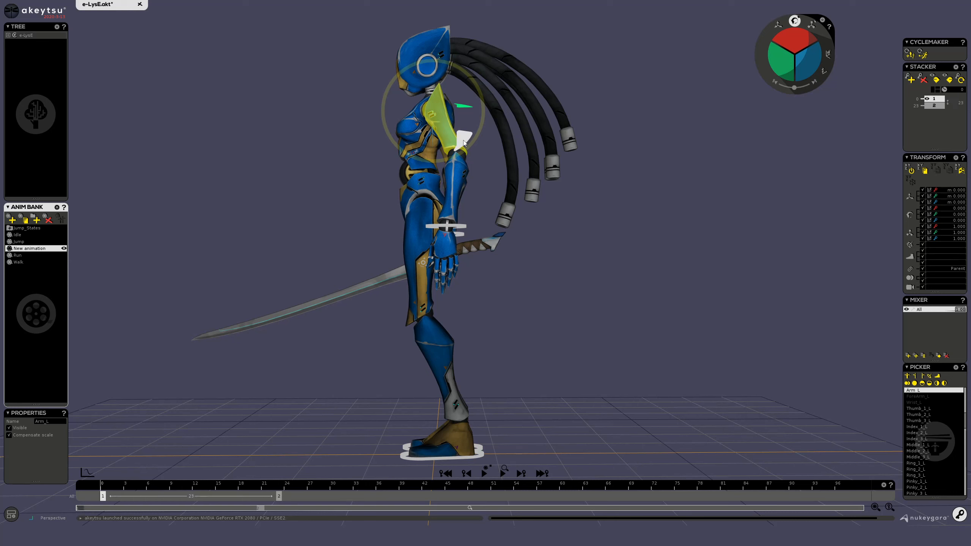
left_click_drag(464, 140, 411, 153)
key("Down")
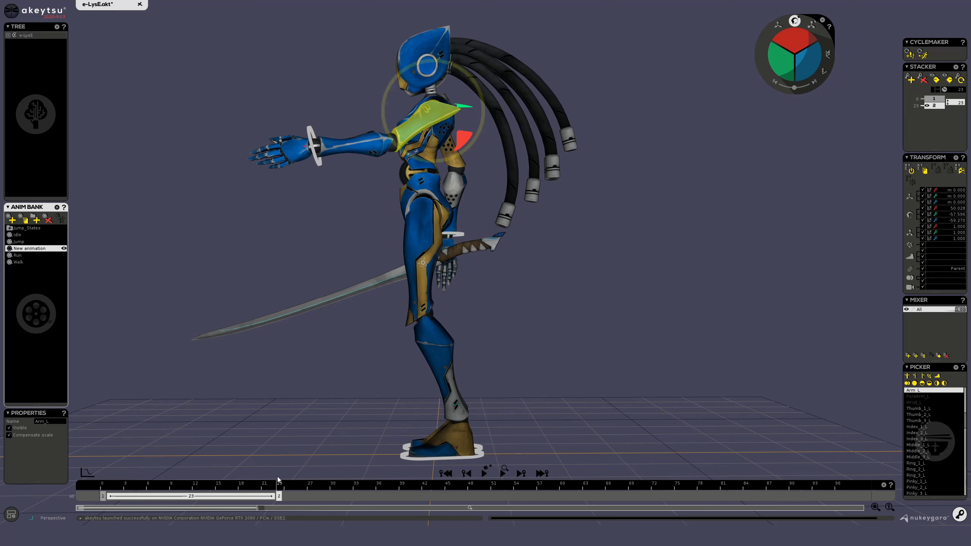
Insert an in-between key pose at frame 12, checking the left forearm and wrist, and reselect Arm_L.
left_click_drag(278, 483, 190, 496)
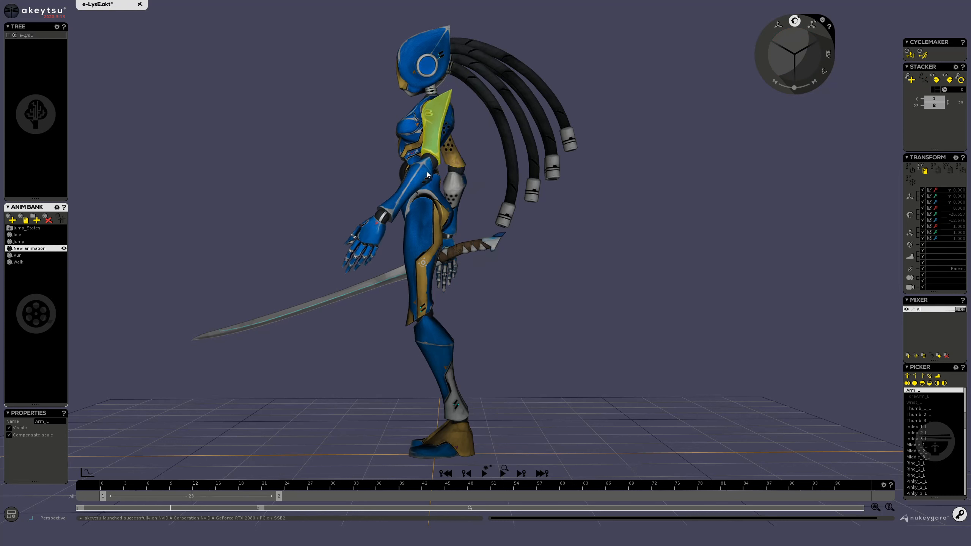
left_click(397, 196)
left_click(371, 229)
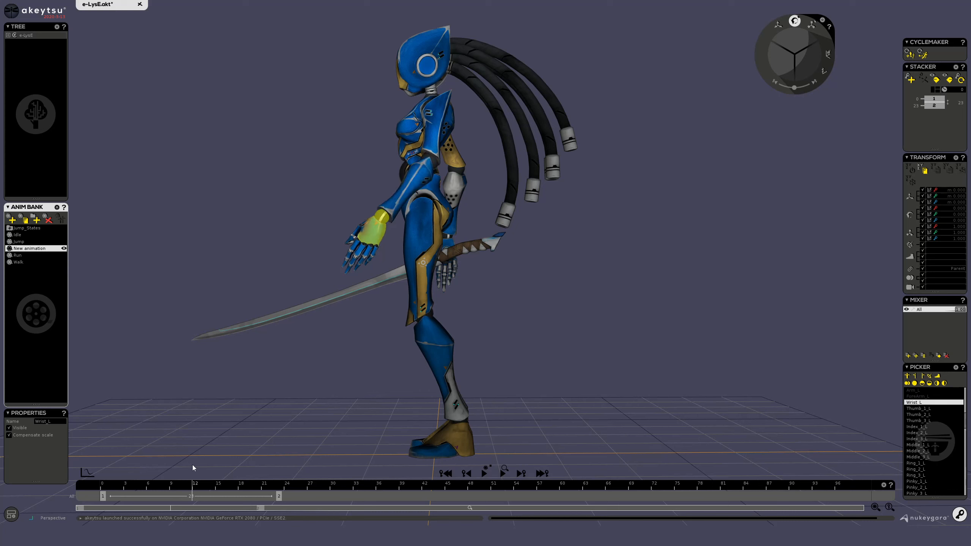
key("s")
mouse_move(194, 487)
left_mouse_down()
mouse_move(47, 471)
mouse_move(248, 475)
mouse_move(158, 472)
mouse_move(209, 485)
mouse_move(189, 490)
left_mouse_up()
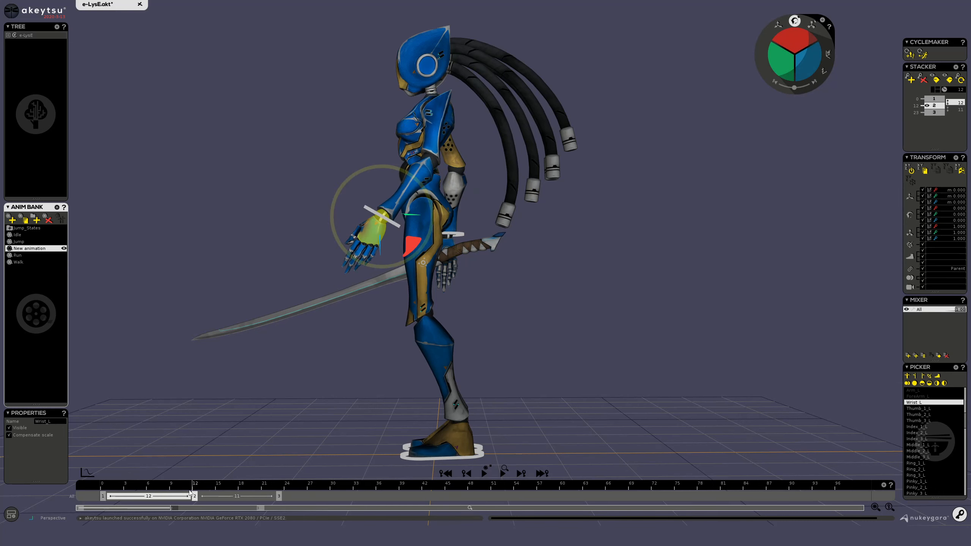
mouse_move(182, 480)
middle_mouse_down()
mouse_move(120, 484)
mouse_move(191, 484)
middle_mouse_up()
left_click(432, 122)
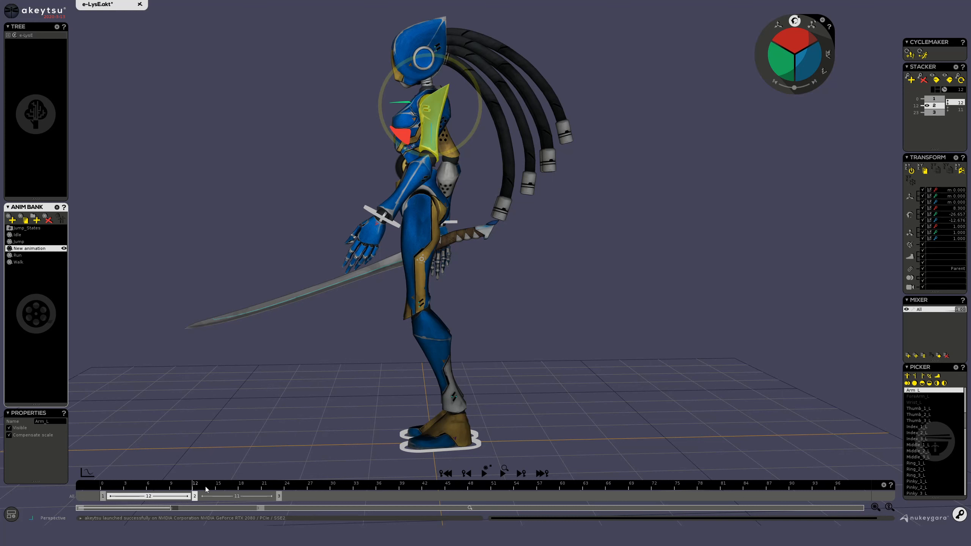
Add a loop key after the third key pose and move it to frame 45.
left_click_drag(205, 486, 378, 504)
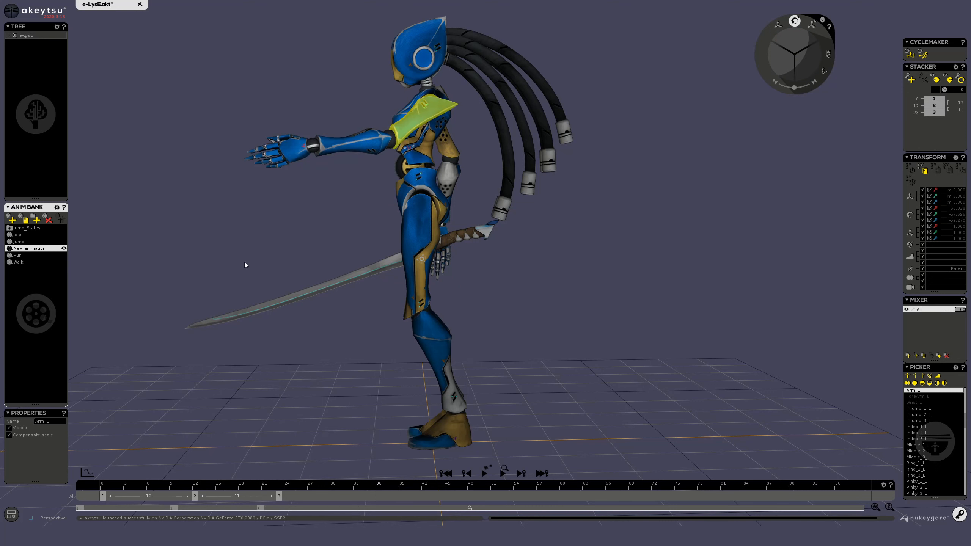
left_click(961, 79)
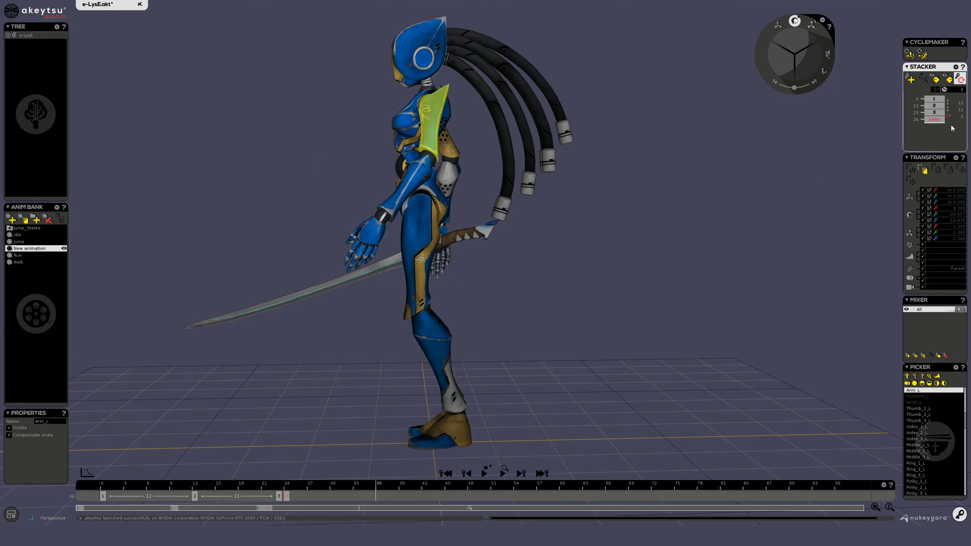
left_click_drag(286, 497, 453, 497)
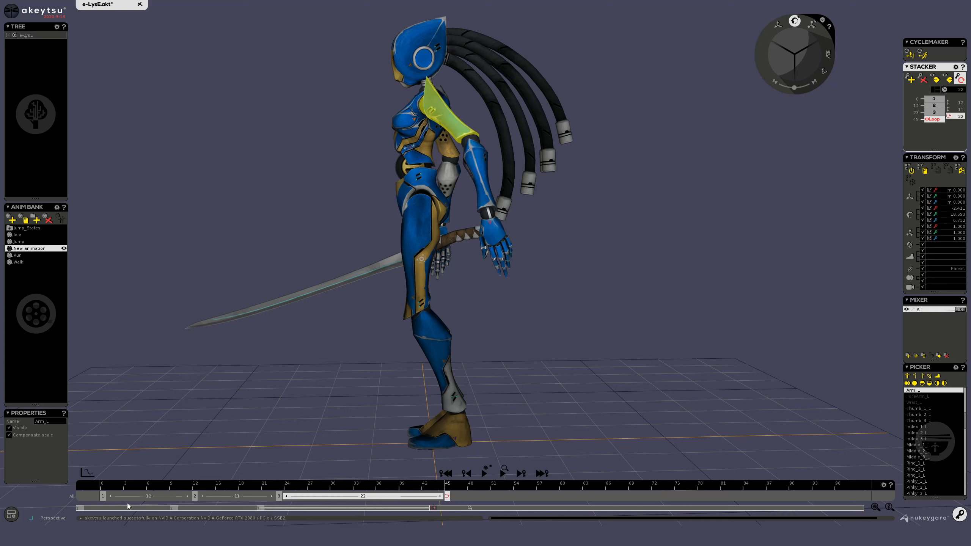
Review the looping arm swing and insert a fourth key pose at frame 35, with the loop key at frame 46.
left_click(102, 497)
left_click_drag(102, 489, 453, 499)
left_click_drag(374, 485, 100, 490)
key("k")
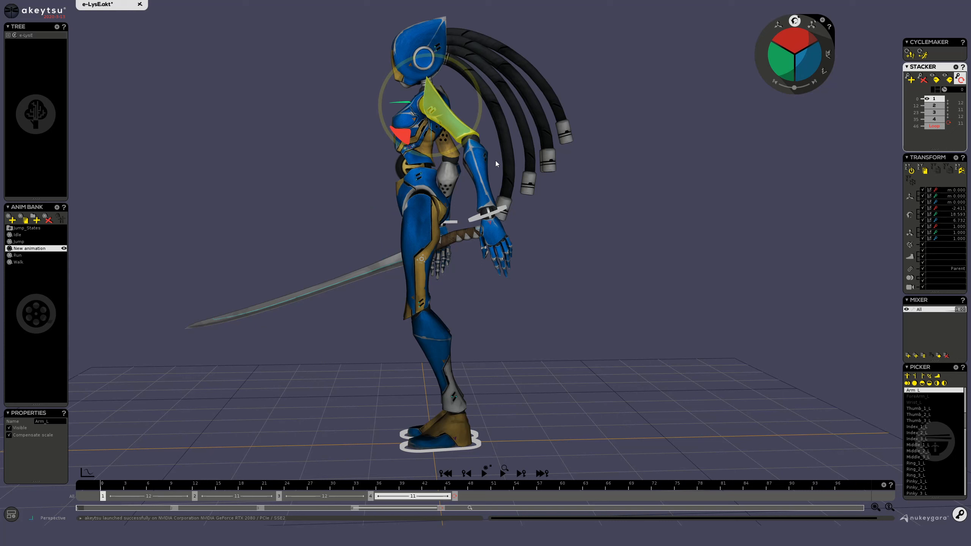
Rotate ForeArm_L slightly forward by about 13° in the first key pose at frame 0.
left_click(482, 161)
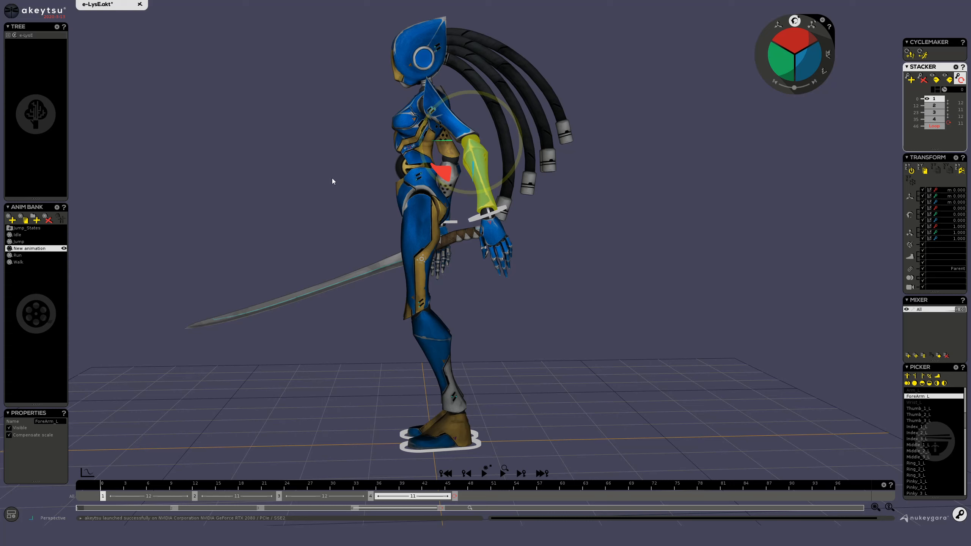
left_click(460, 123)
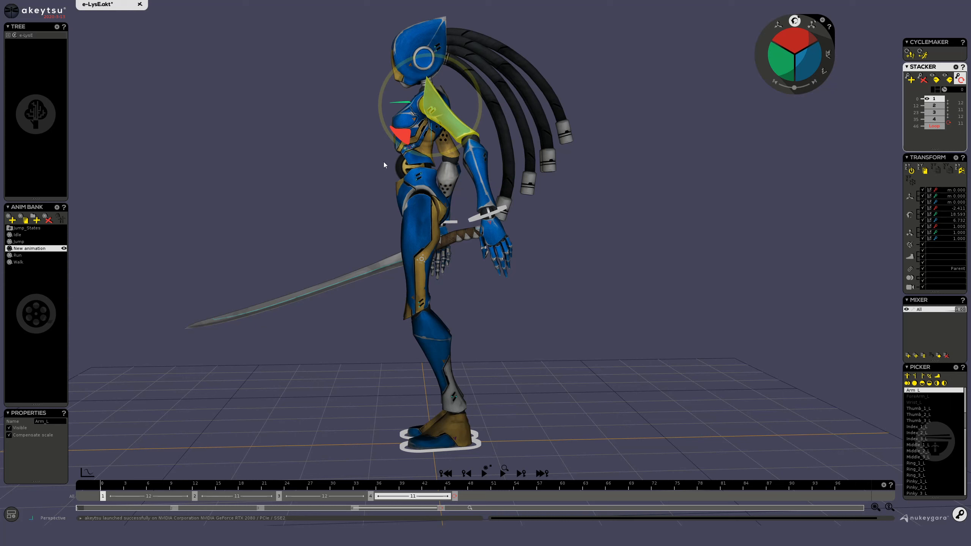
left_click(480, 160)
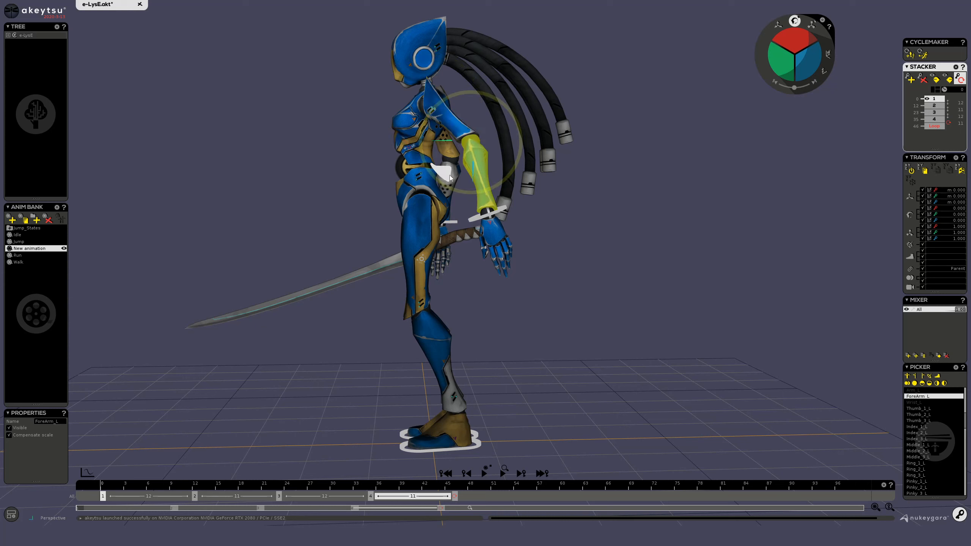
left_click_drag(450, 177, 453, 176)
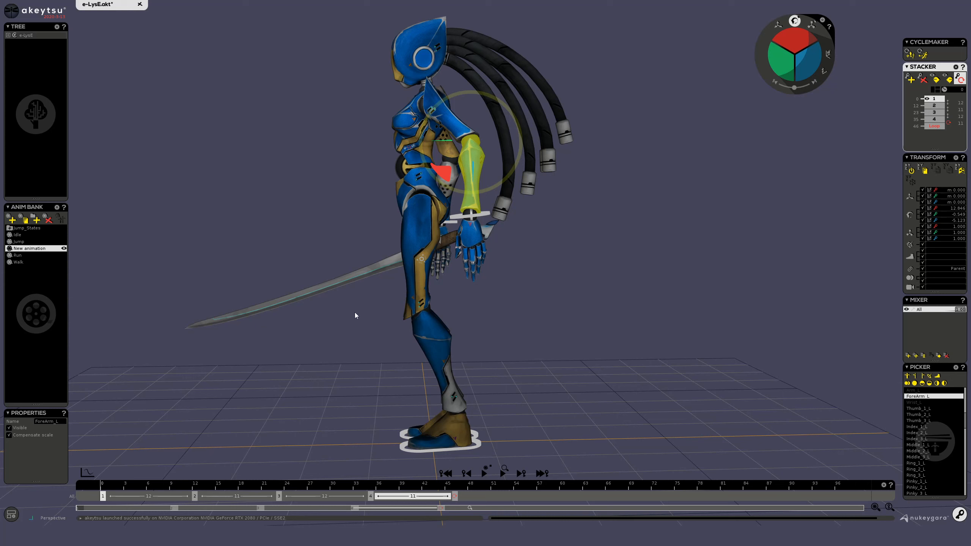
Rotate ForeArm_L backward by about 39° in the second key pose at frame 12.
key("Down")
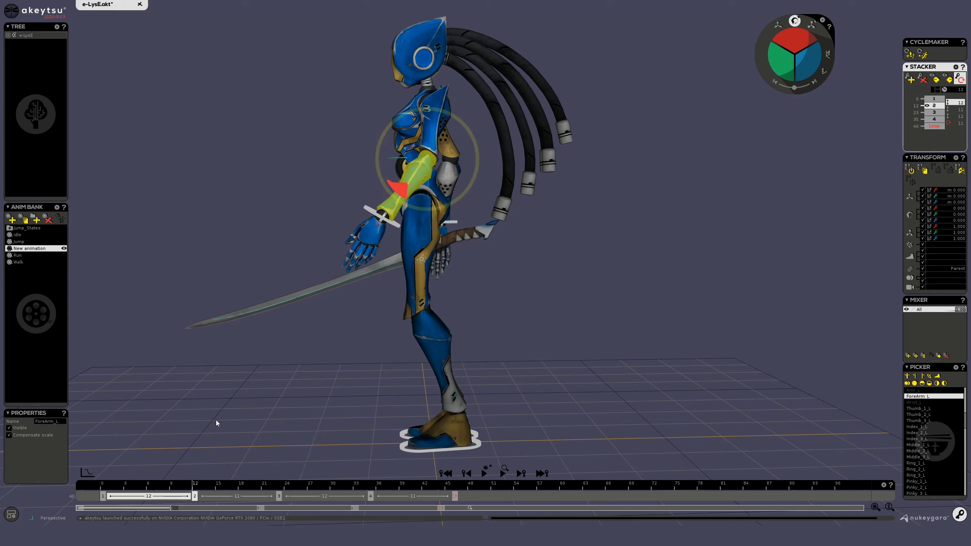
mouse_move(196, 489)
left_mouse_down()
mouse_move(61, 490)
mouse_move(194, 508)
left_mouse_up()
left_click_drag(394, 187, 424, 187)
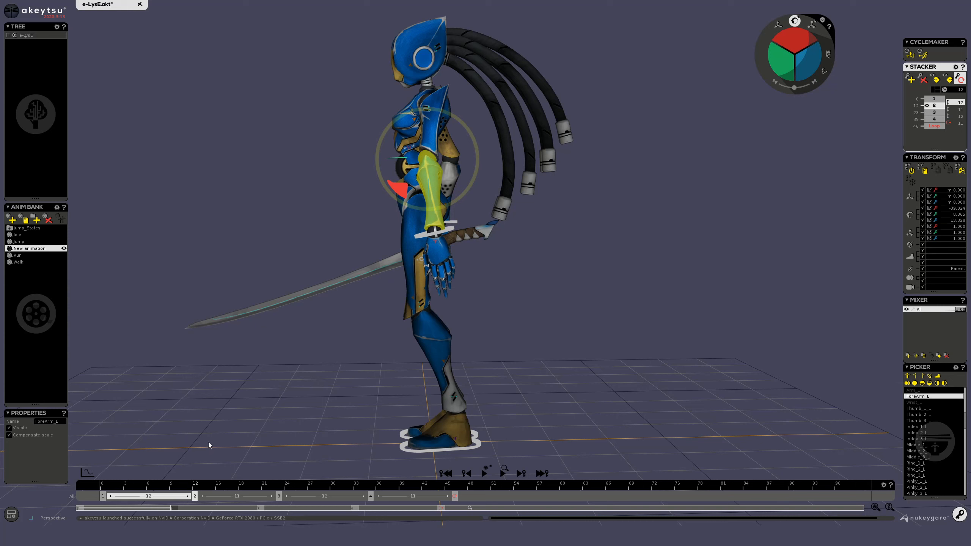
Rotate ForeArm_L upward by about 8° in the third key pose at frame 23 and by about 30° in the fourth at frame 35.
key("Down")
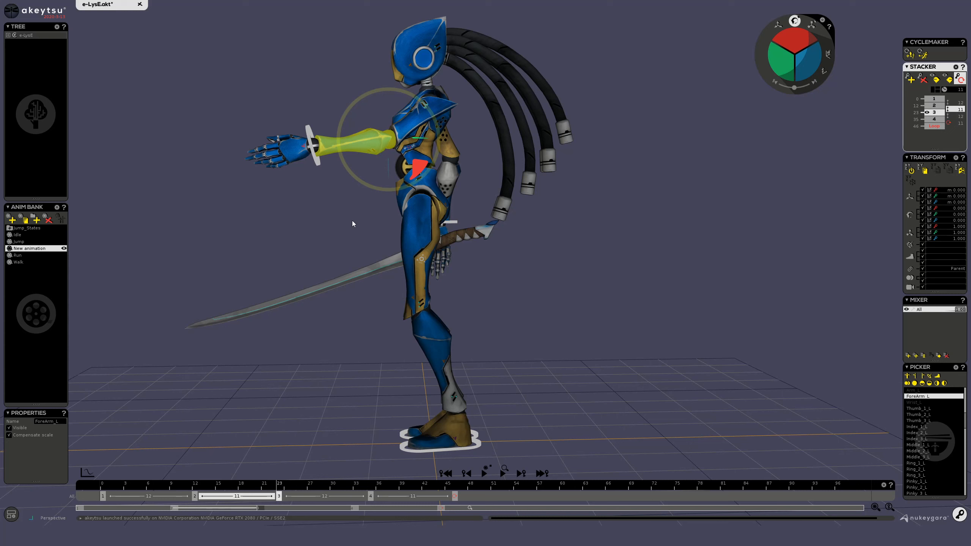
left_click_drag(419, 166, 417, 174)
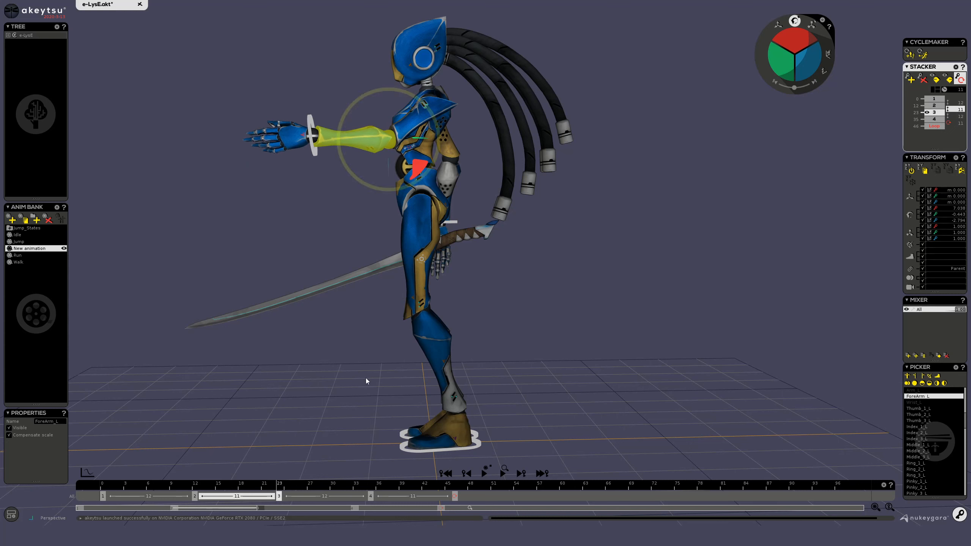
key("Down")
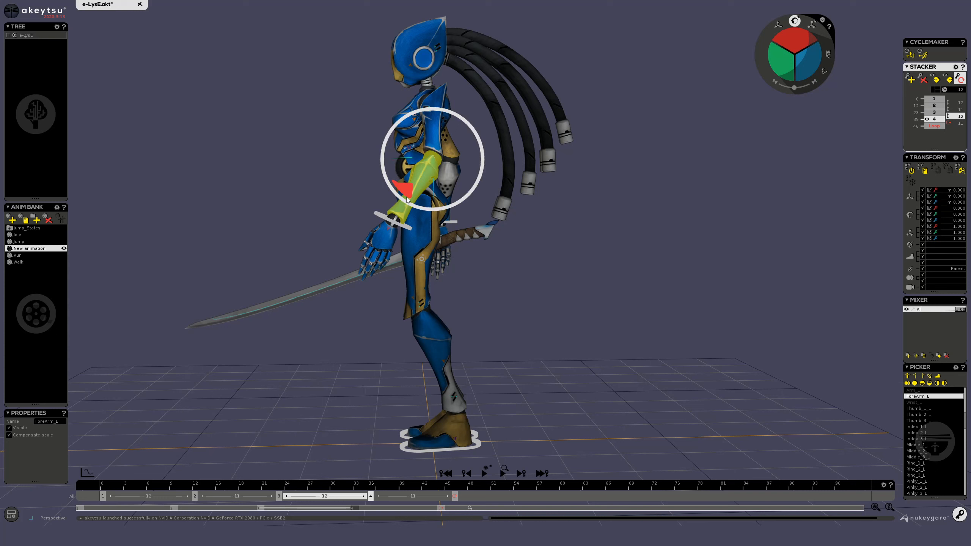
left_click_drag(407, 197, 370, 183)
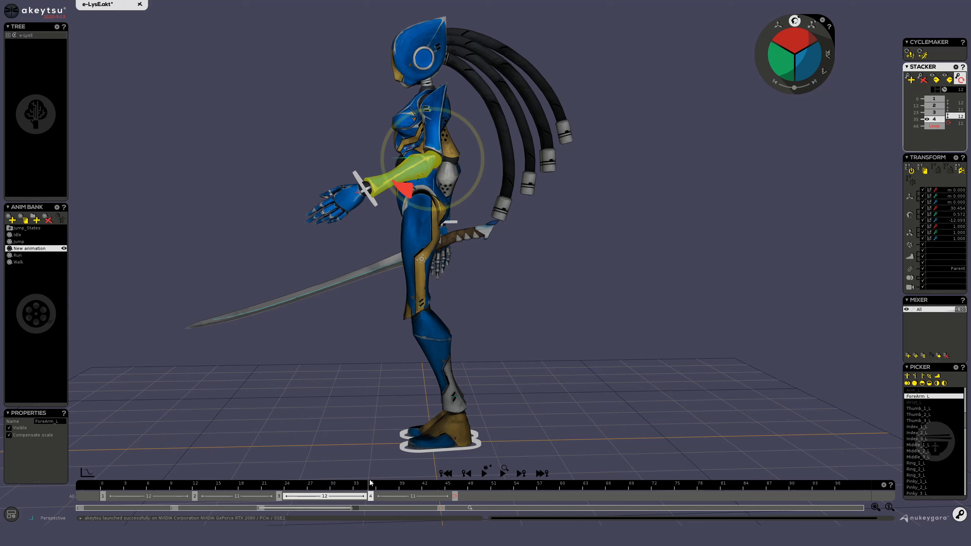
left_click_drag(370, 488, 1, 518)
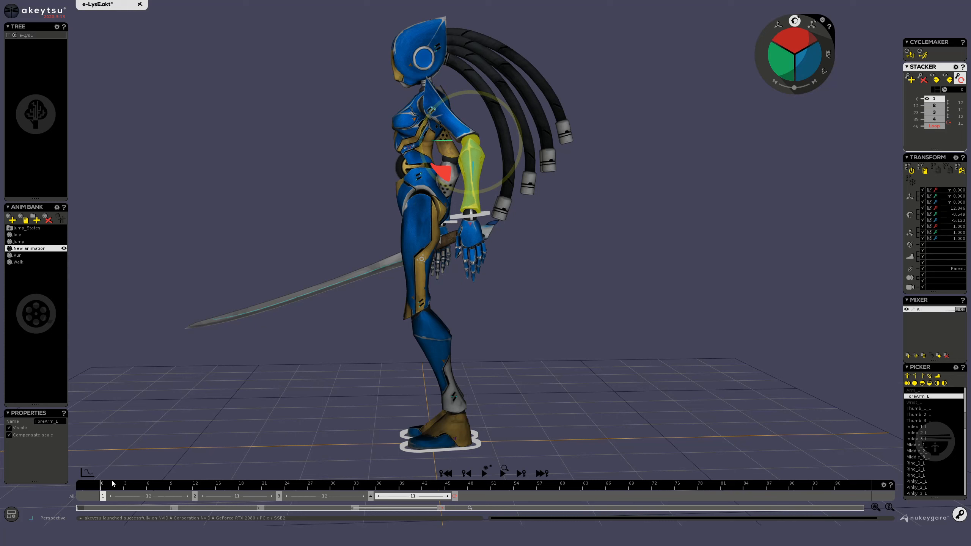
Rotate Wrist_L forward by about 60° in the first key pose and bend it downward by about 32° in the third key pose at frame 23.
mouse_move(101, 486)
left_mouse_down()
mouse_move(188, 486)
mouse_move(311, 463)
mouse_move(521, 483)
mouse_move(411, 499)
mouse_move(101, 491)
left_mouse_up()
left_click(469, 234)
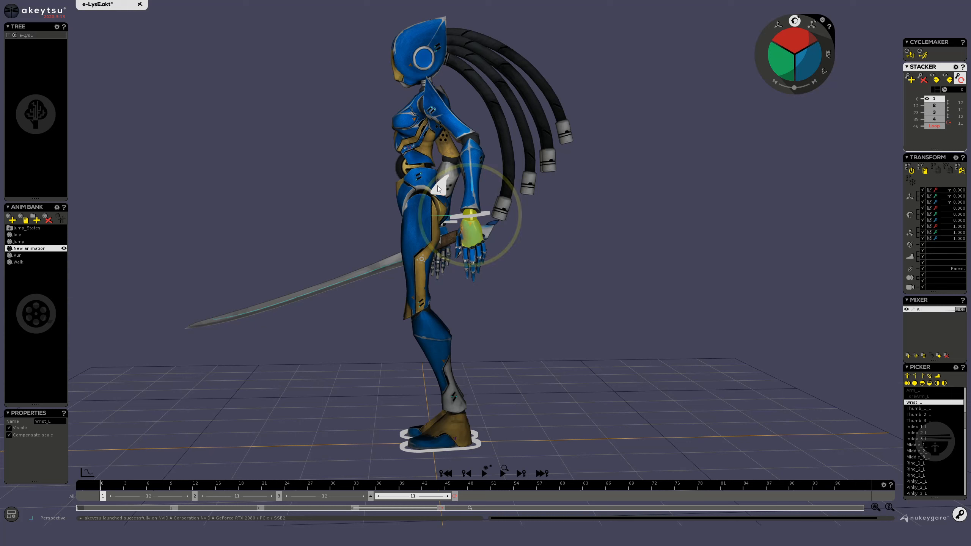
left_click_drag(437, 185, 463, 243)
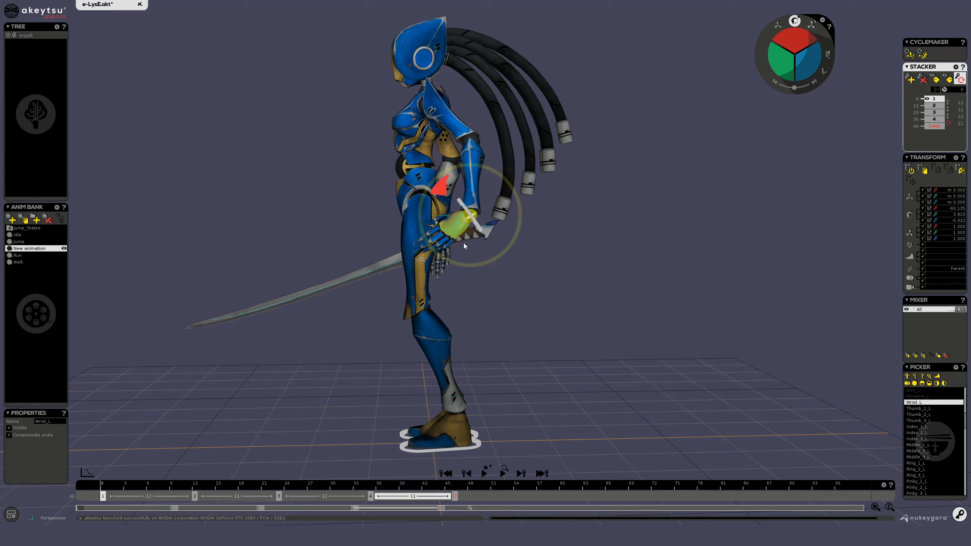
key("Down")
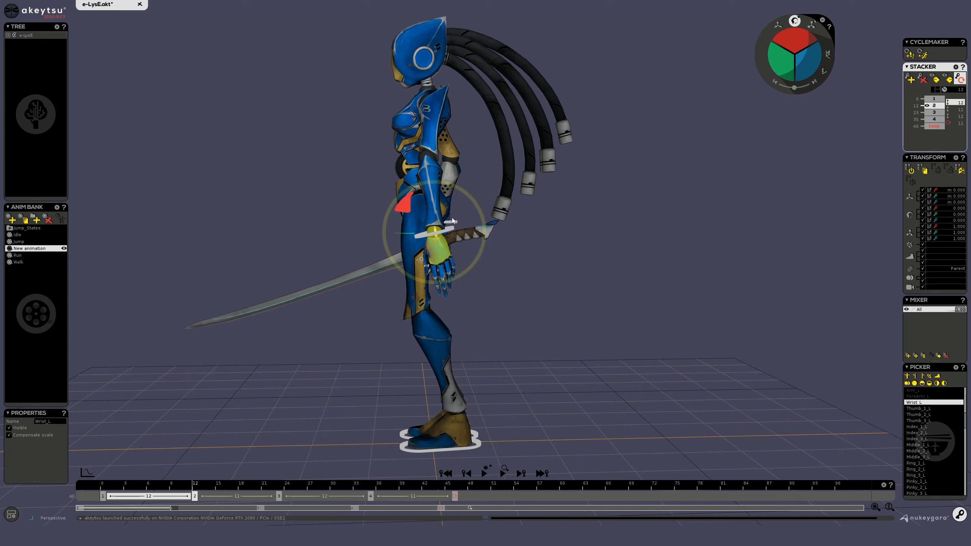
key("Down")
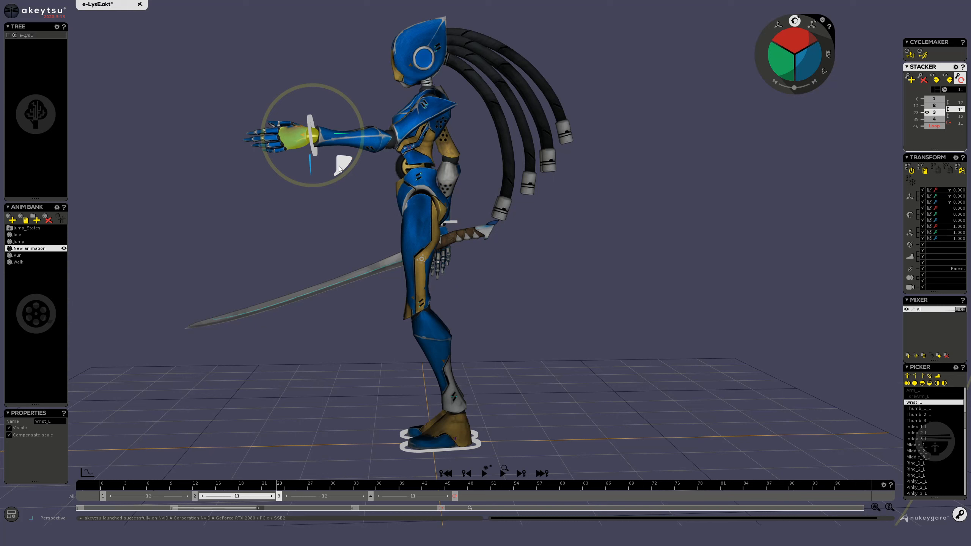
left_click_drag(340, 168, 355, 149)
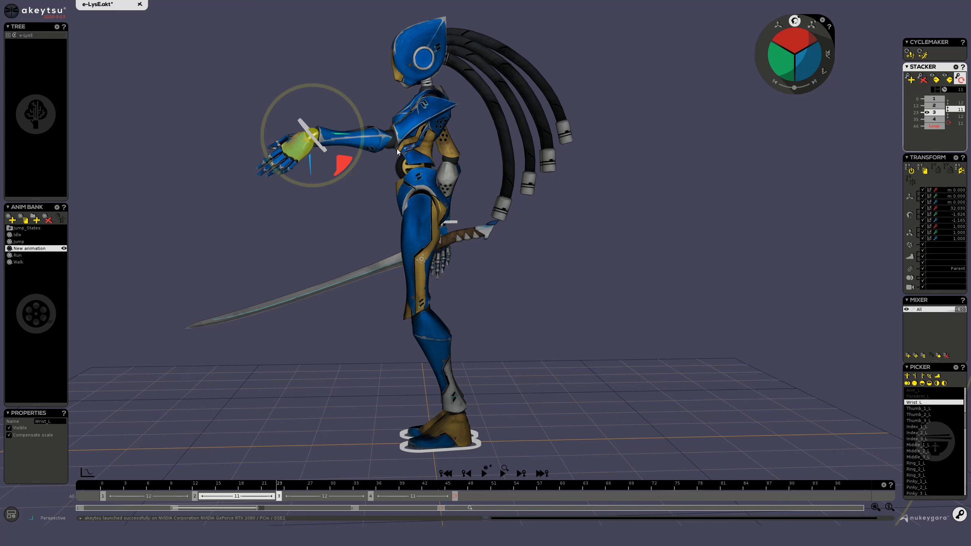
Play back the looping arm swing and check the overlapping forearm and wrist motion, including the wrist's animation curves.
key("space")
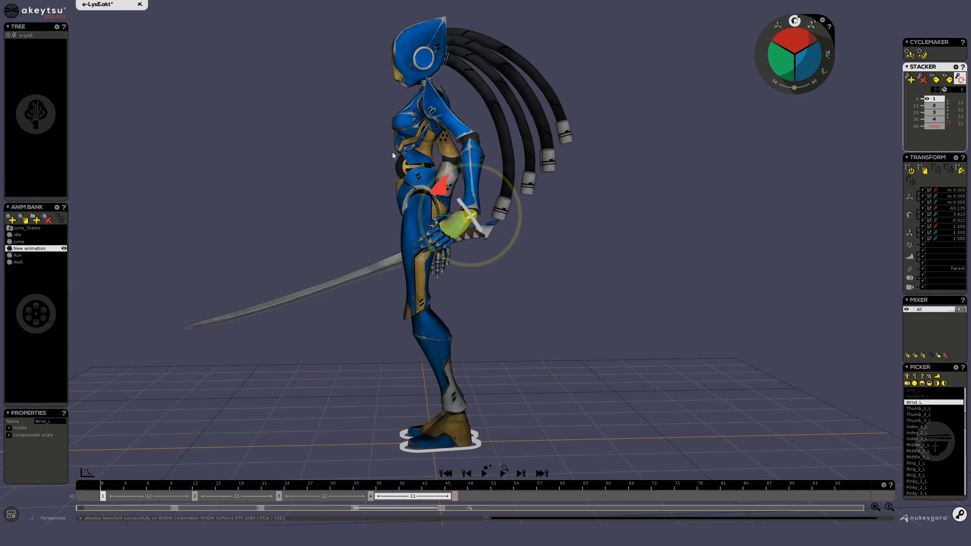
key("space")
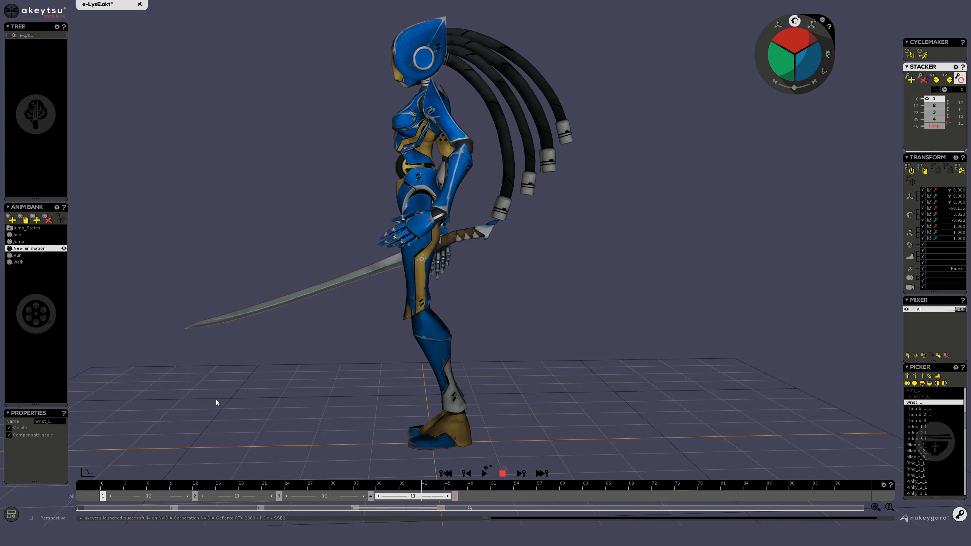
key("space")
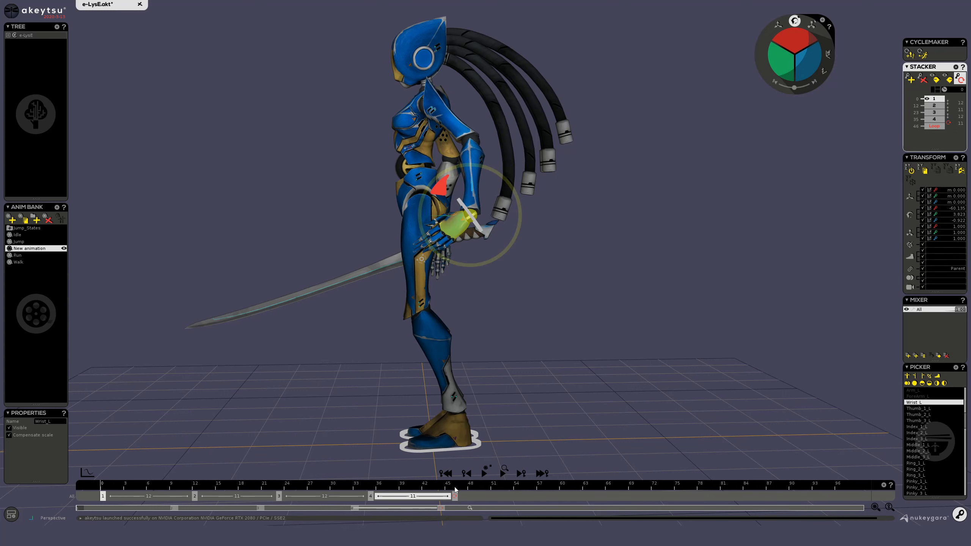
key("space")
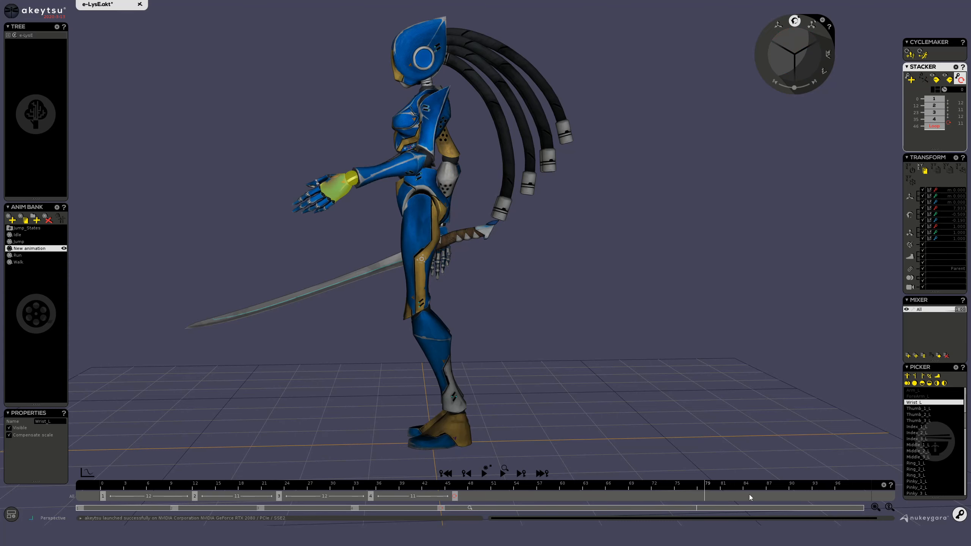
left_click_drag(749, 495, 60, 484)
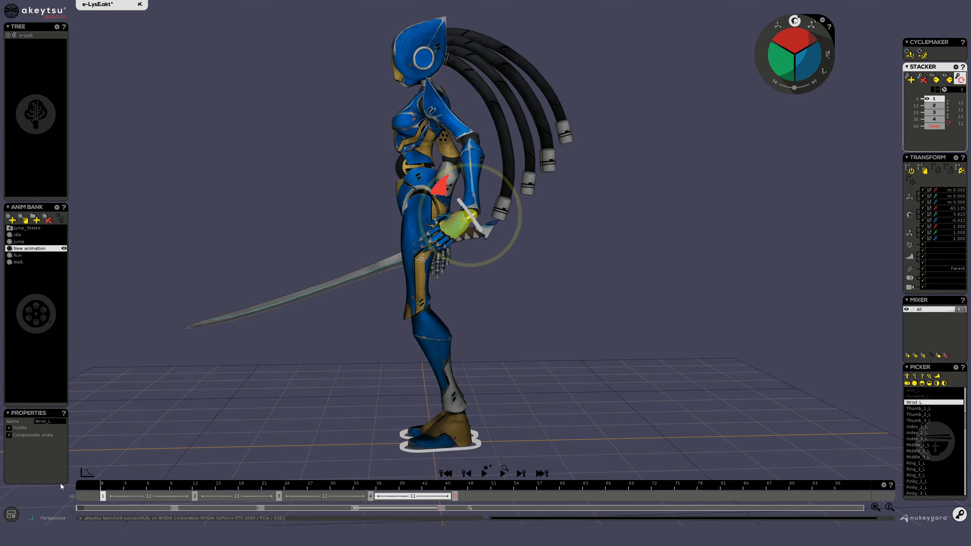
key("space")
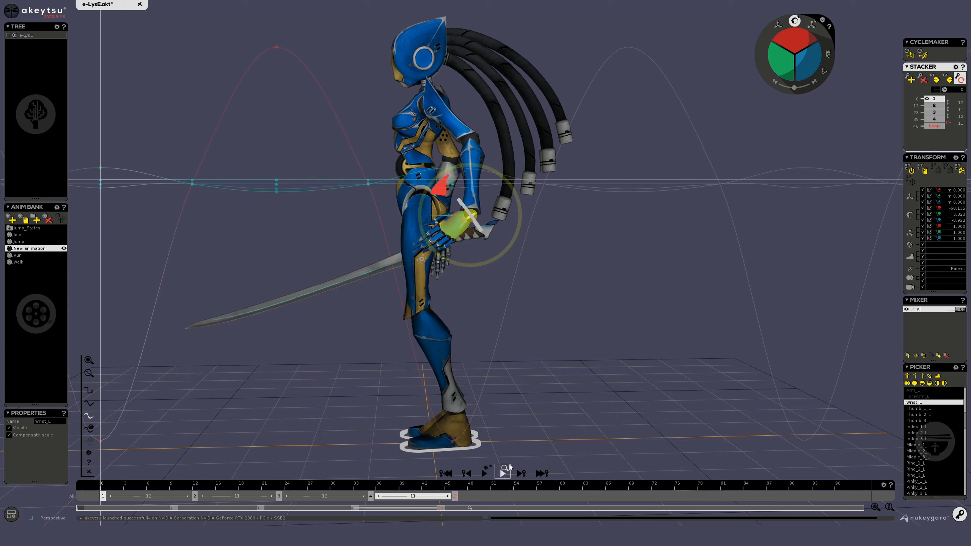
key("space")
left_click(503, 474)
left_click(503, 474)
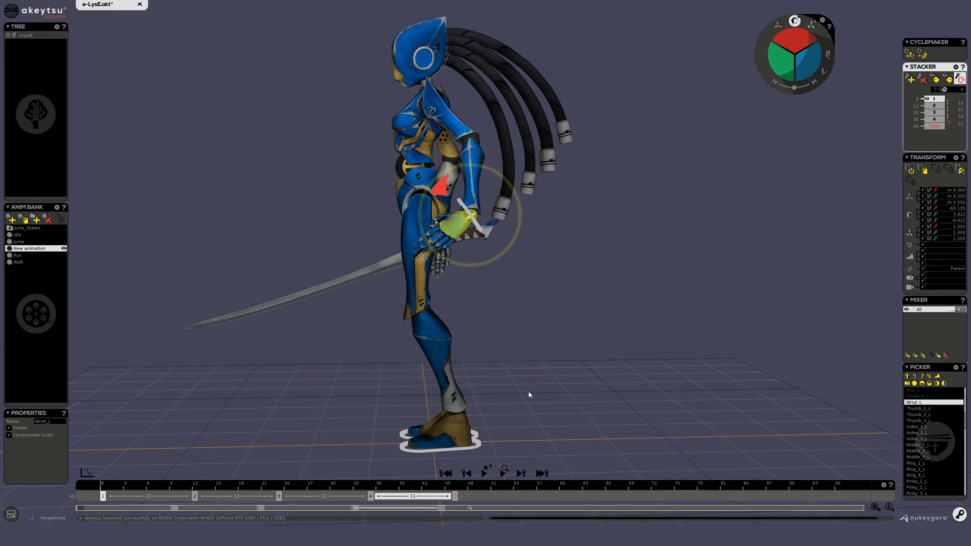
left_click(491, 473)
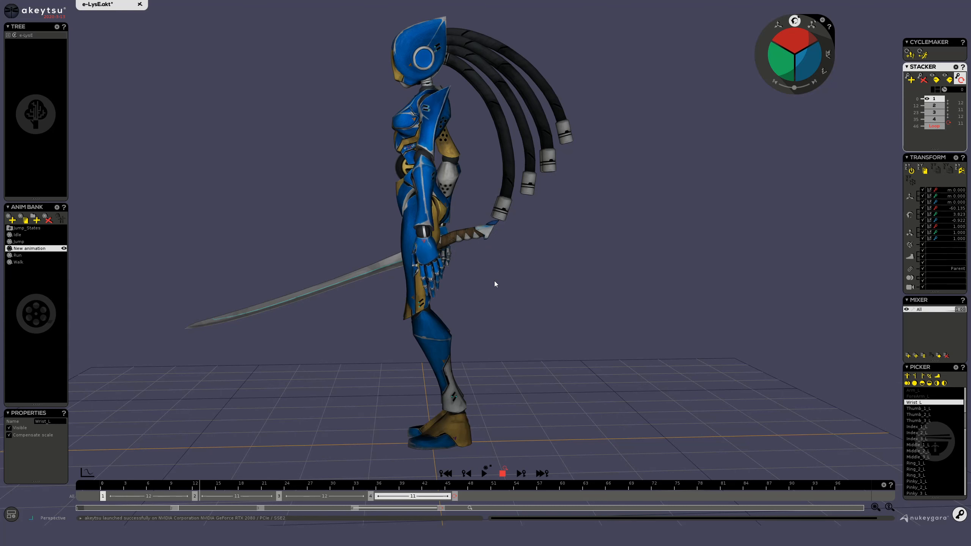
key("space")
Examine the in-between pose at frame 11 on Arm_L, ForeArm_L, Wrist_L and the left index finger.
left_click_drag(109, 483, 185, 483)
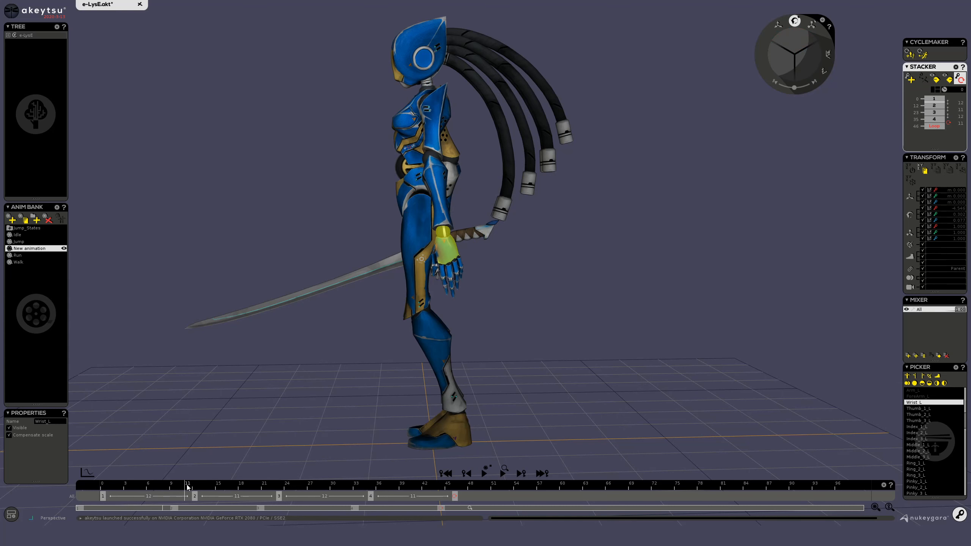
left_click(434, 181)
left_click(436, 134)
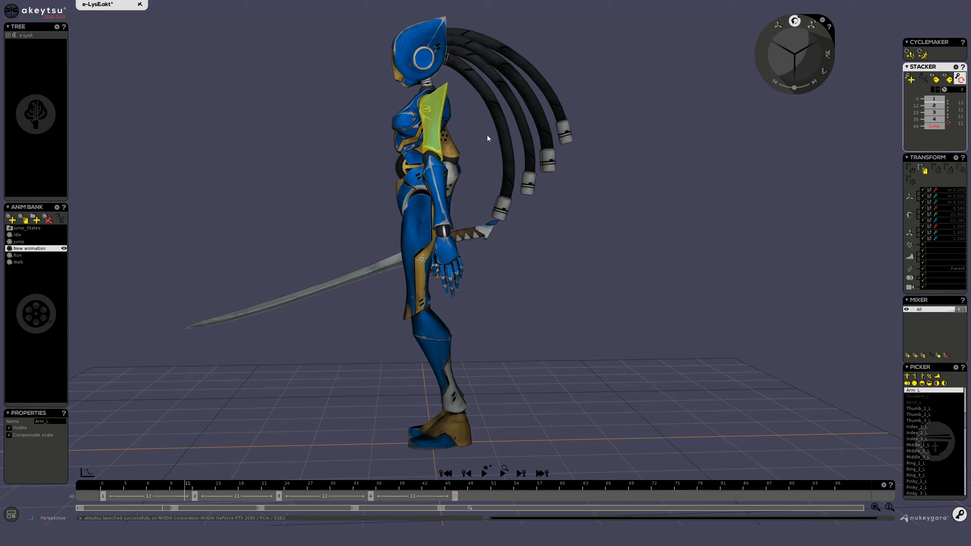
left_click(438, 178)
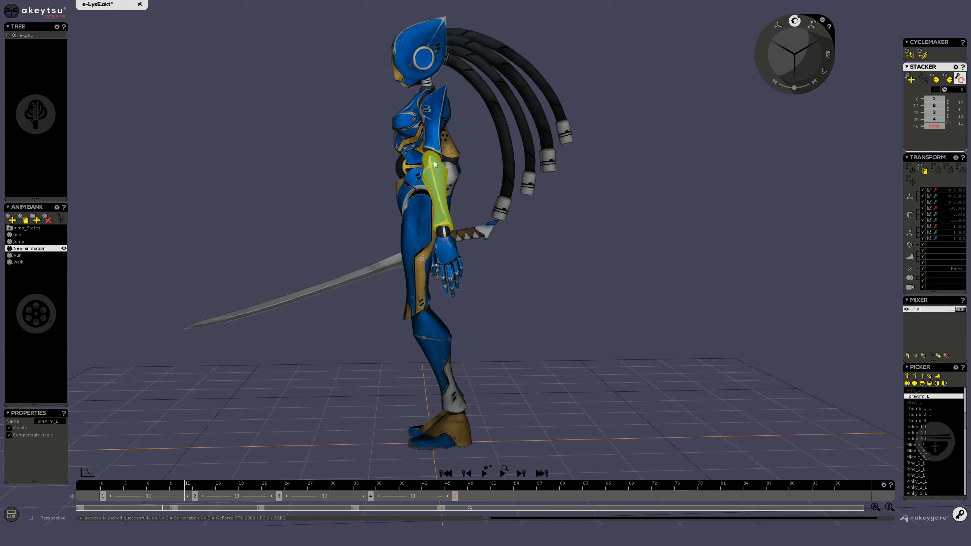
left_click(429, 115)
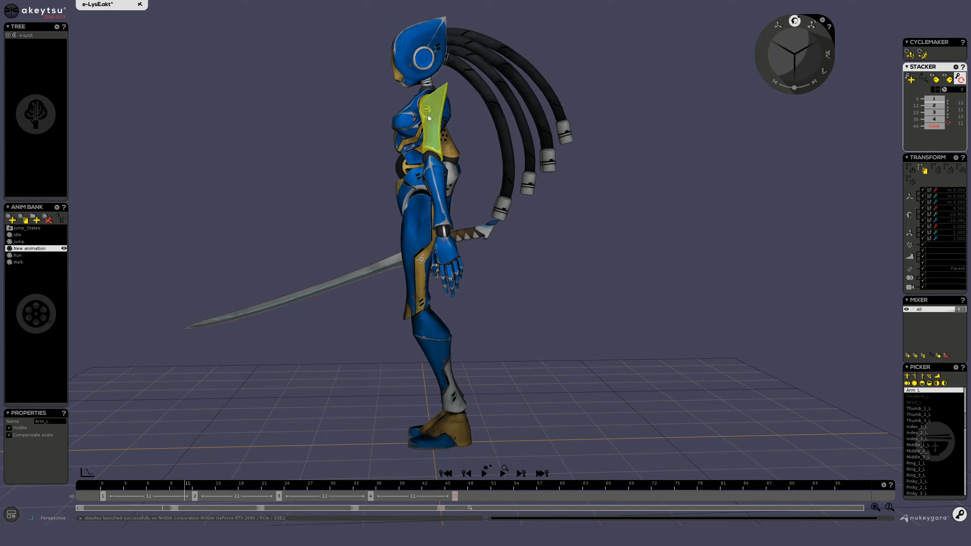
left_click(445, 243)
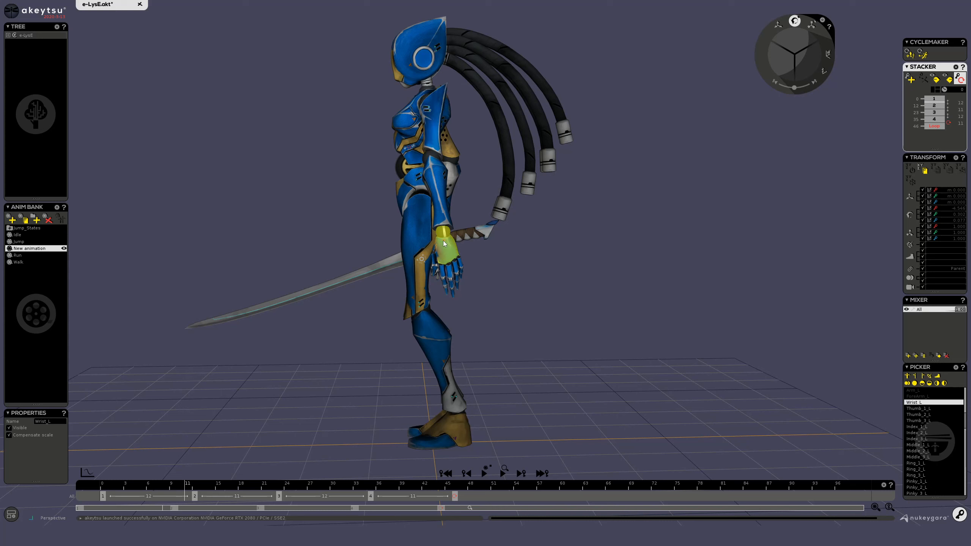
left_click(435, 188)
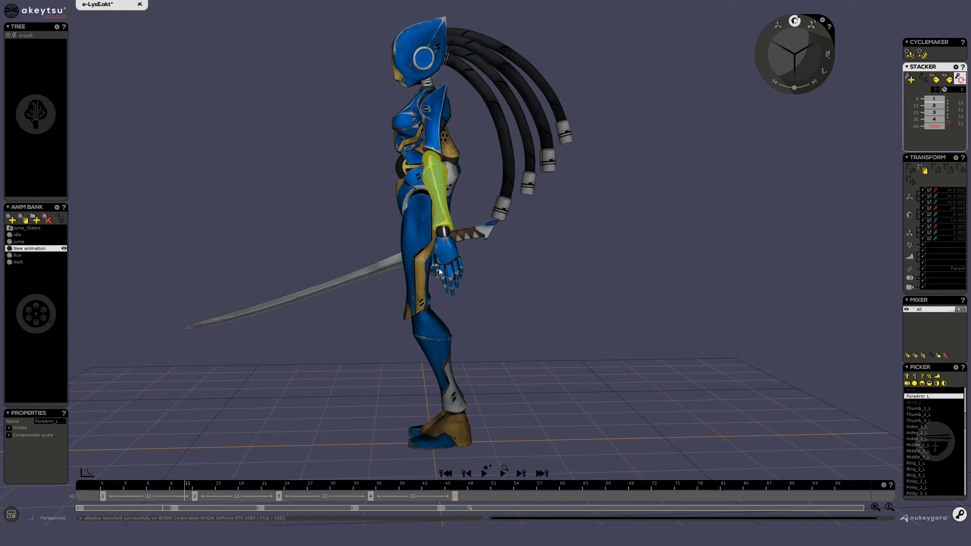
left_click(442, 245)
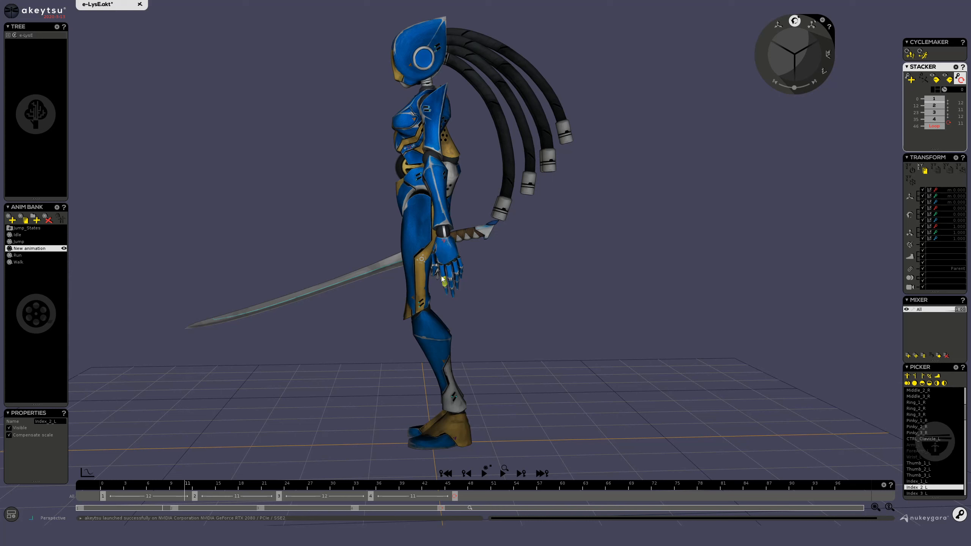
left_click(444, 283)
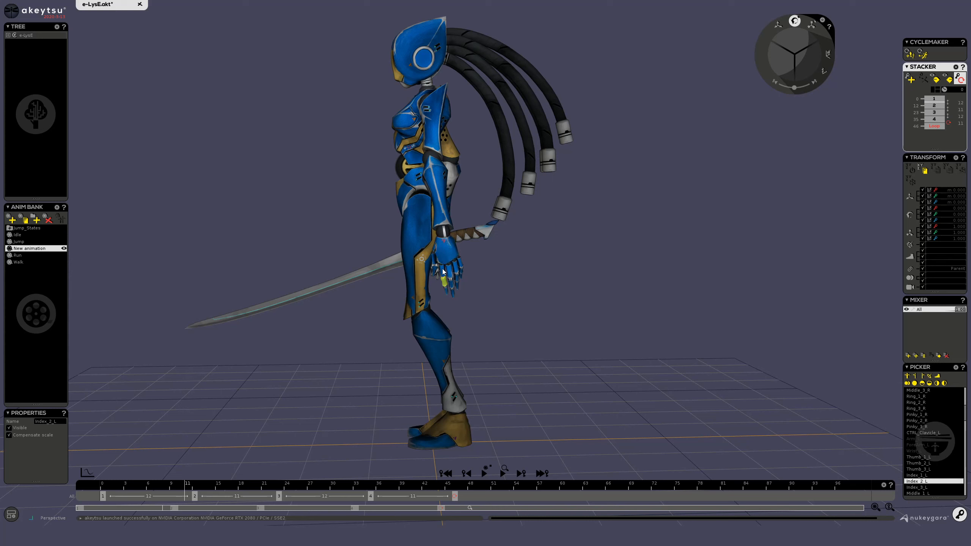
left_click(442, 252)
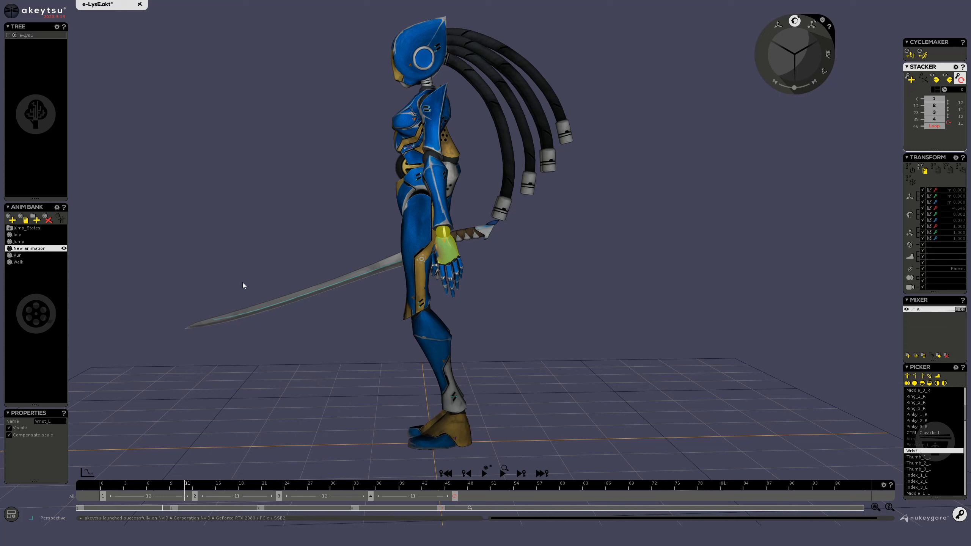
Try scaling ForeArm_L uniformly to about 2.09 in the first key pose at frame 0, scrub the result and undo it.
left_click(102, 491)
left_click(474, 184)
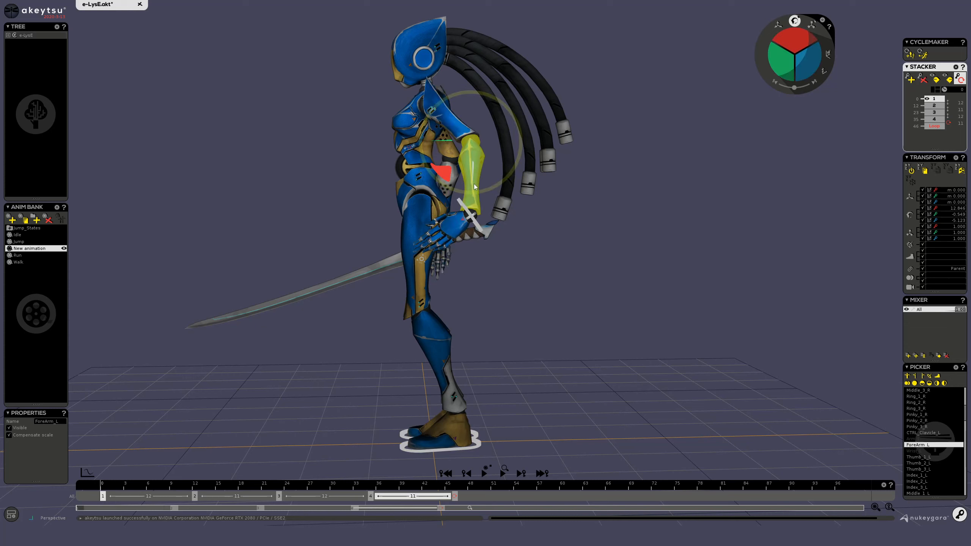
key("w")
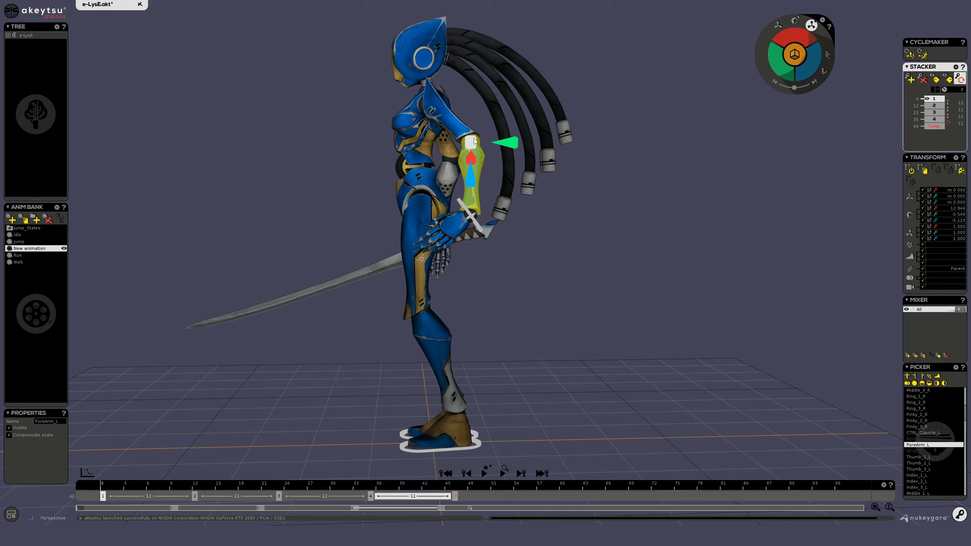
left_click_drag(474, 141, 502, 113)
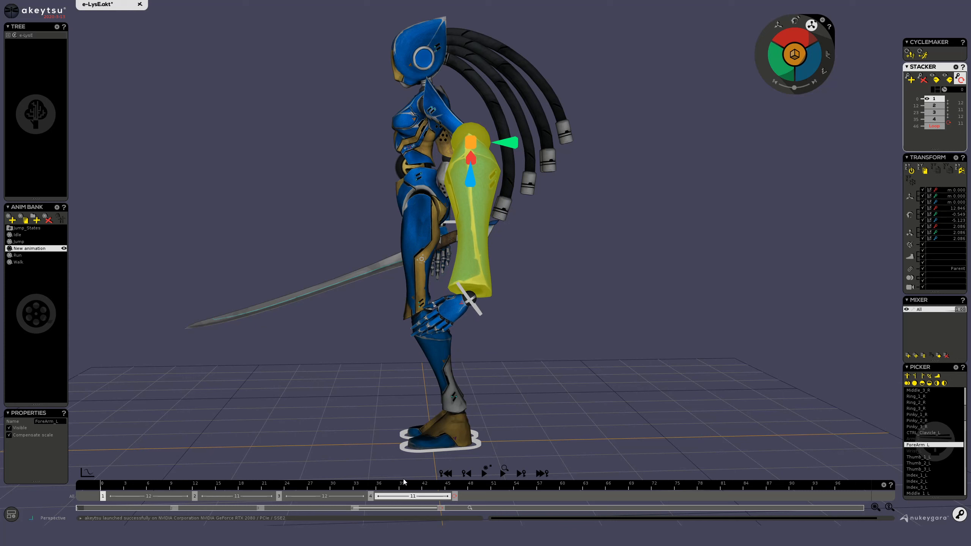
left_click(244, 497)
left_click_drag(243, 496, 30, 471)
key("ctrl+c")
key("ctrl+z")
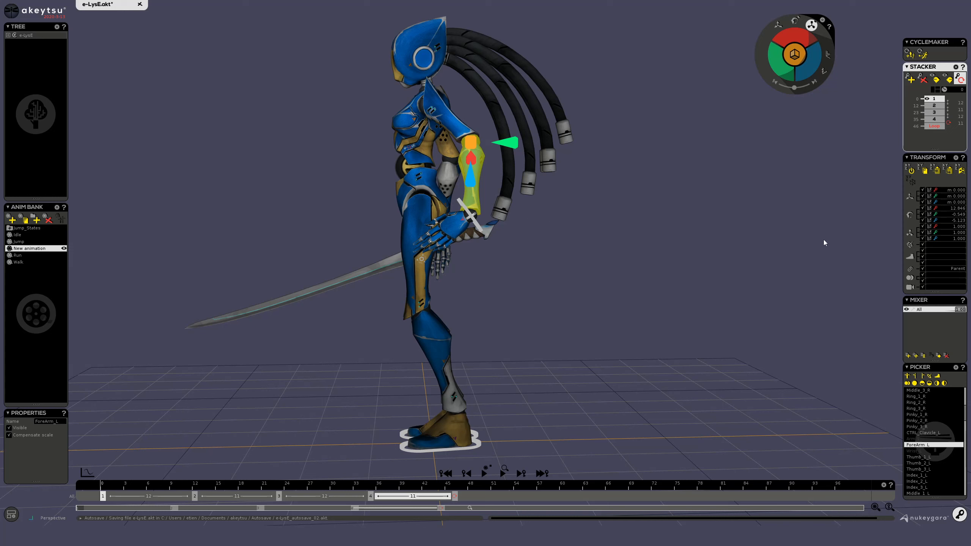
Add a new mixer stack containing only ForeArm_L and set it to layer on top of the All stack's animation.
left_click(916, 356)
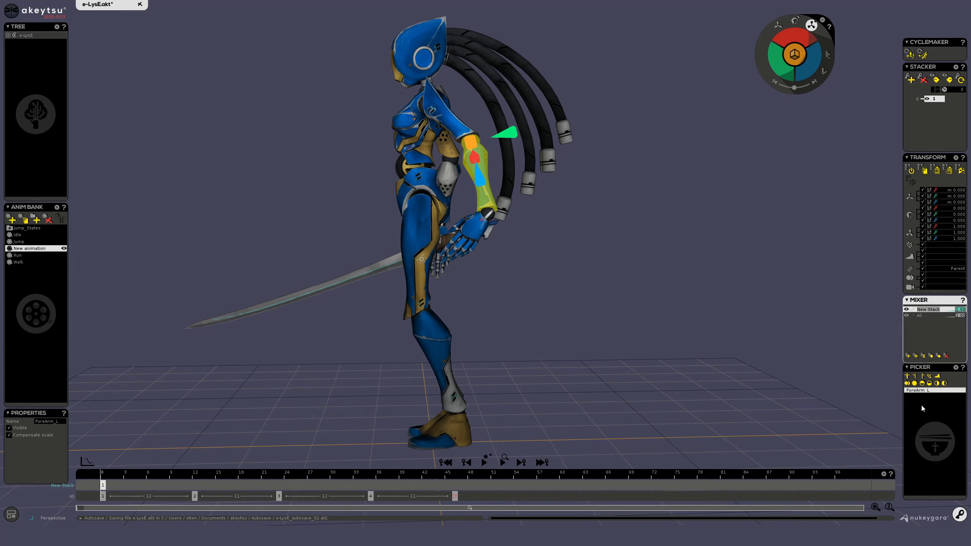
right_click(919, 310)
left_click(948, 326)
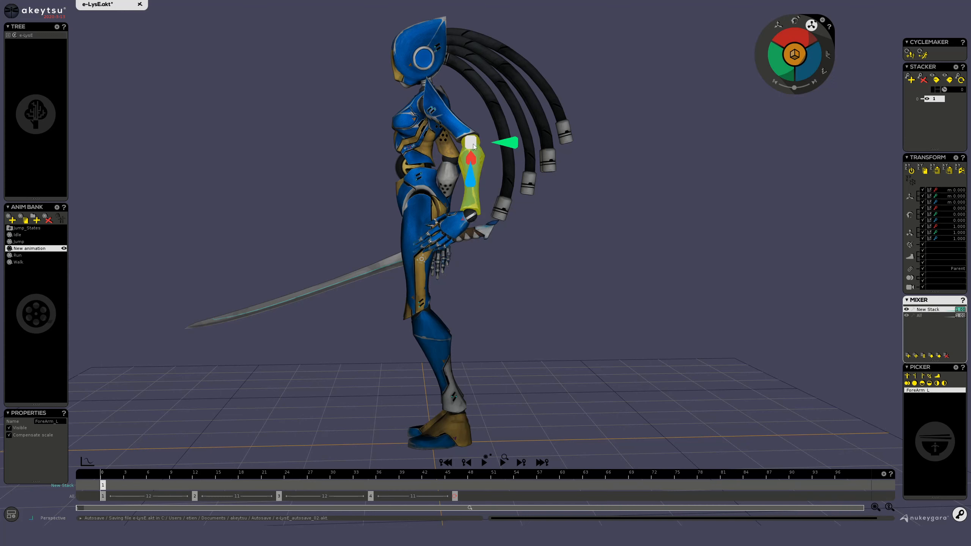
Try scaling ForeArm_L uniformly to about 1.89 at frame 0 on the new stack and step through the All stack's key poses.
left_click_drag(472, 145, 490, 119)
left_click_drag(115, 475, 31, 493)
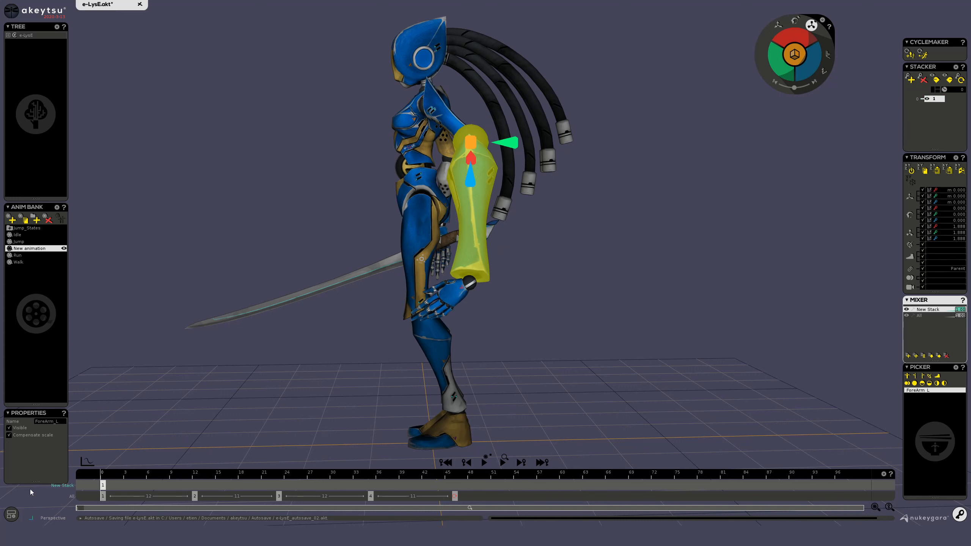
left_click(117, 499)
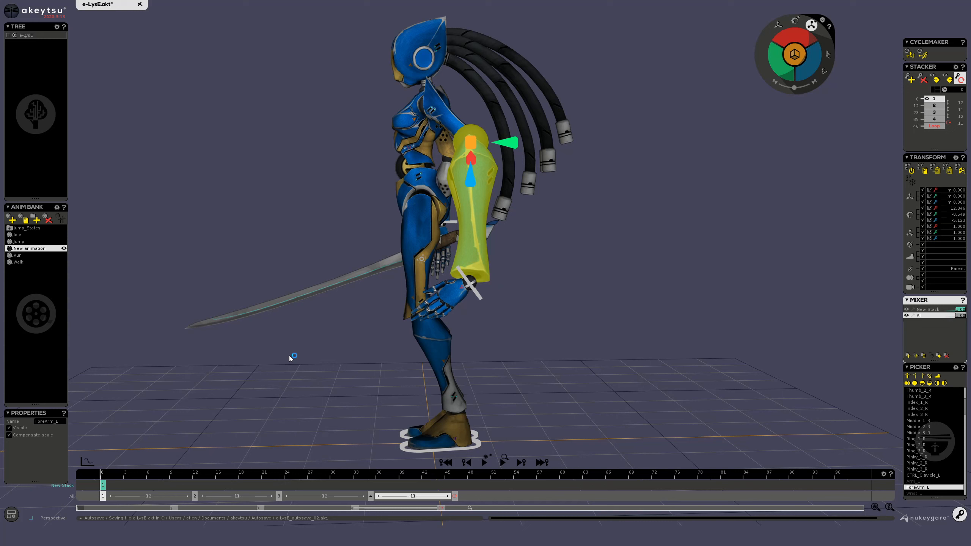
key("Down")
key("e")
key("Down")
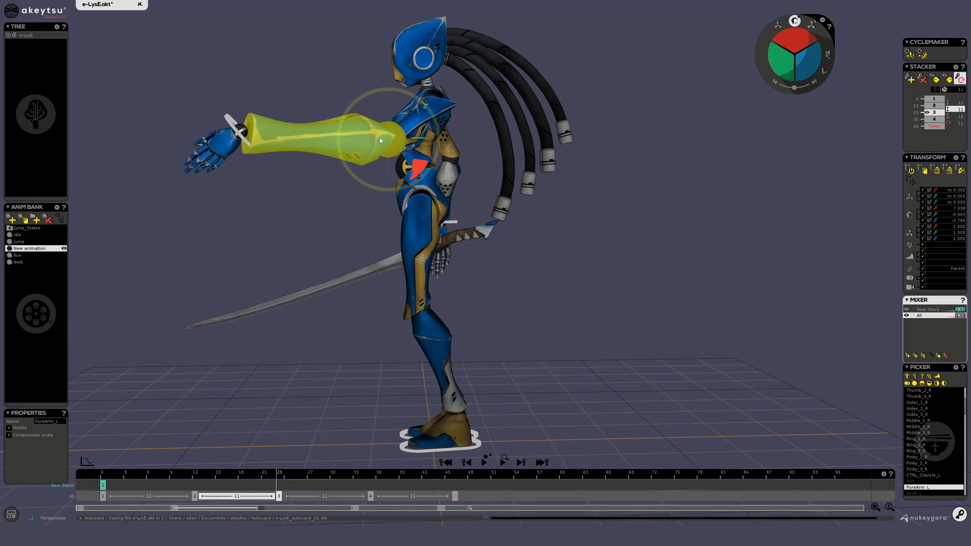
Try rotating ForeArm_L in the All stack's key poses at frames 23 and 35 and play back the loop.
left_click_drag(339, 151, 329, 216)
key("ctrl+z")
left_click_drag(417, 173, 425, 112)
key("Left")
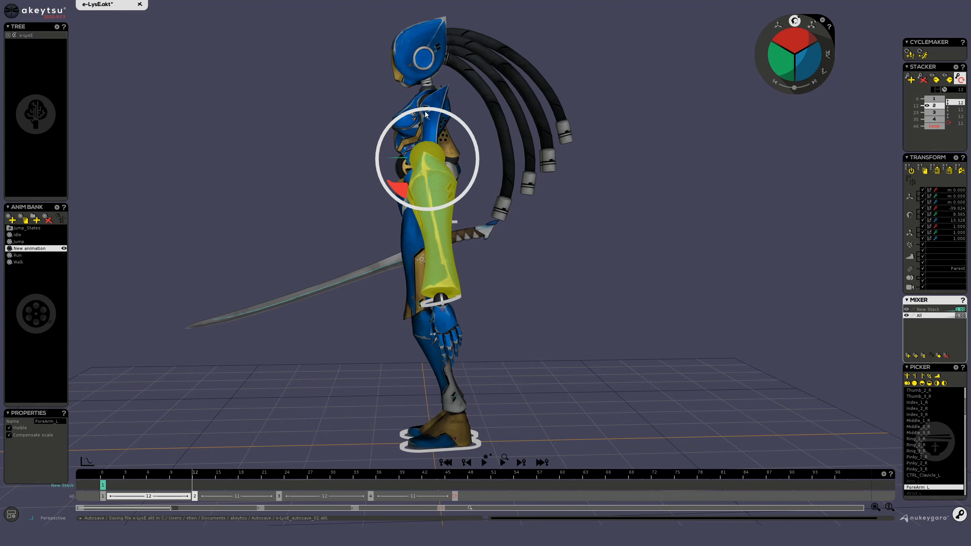
key("Left")
key("Right")
key("Right")
key("Right")
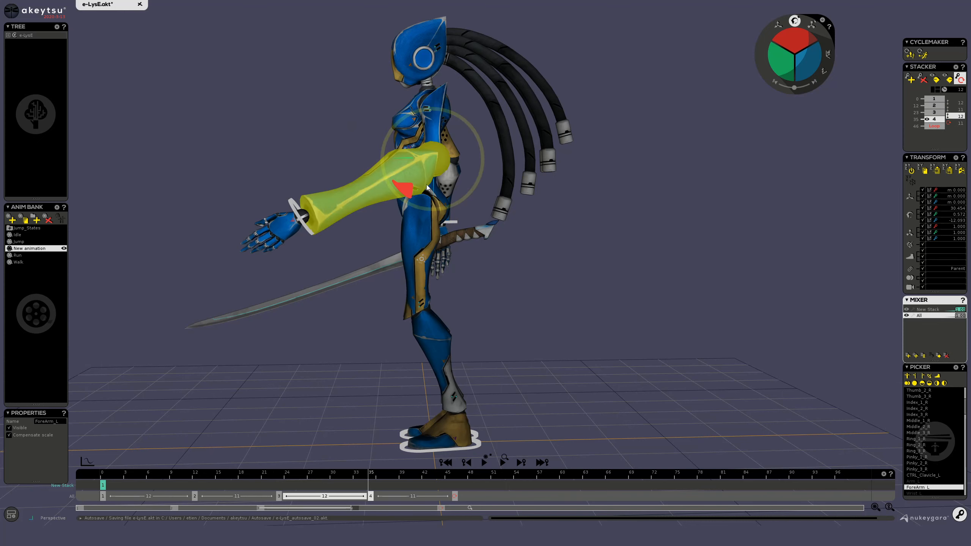
left_click_drag(427, 188, 447, 206)
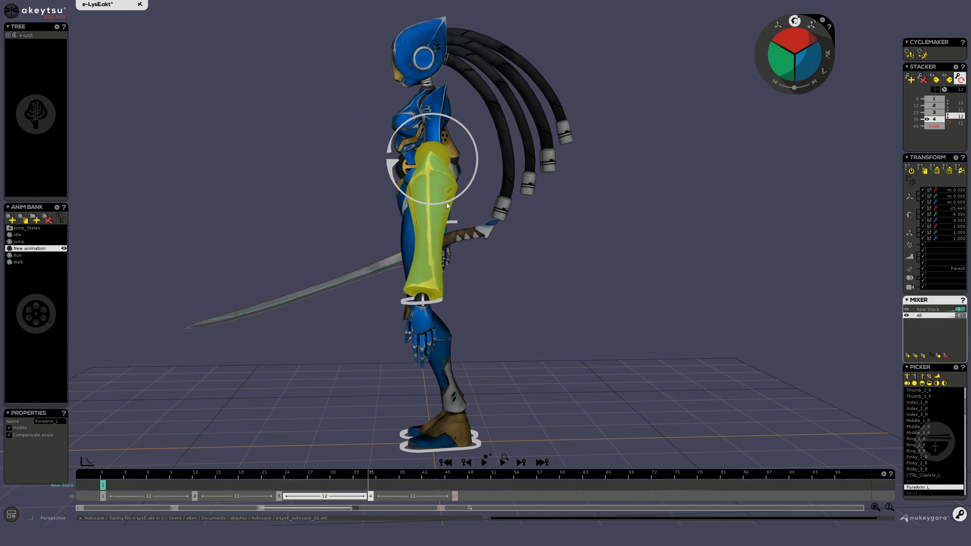
key("Left")
key("Left")
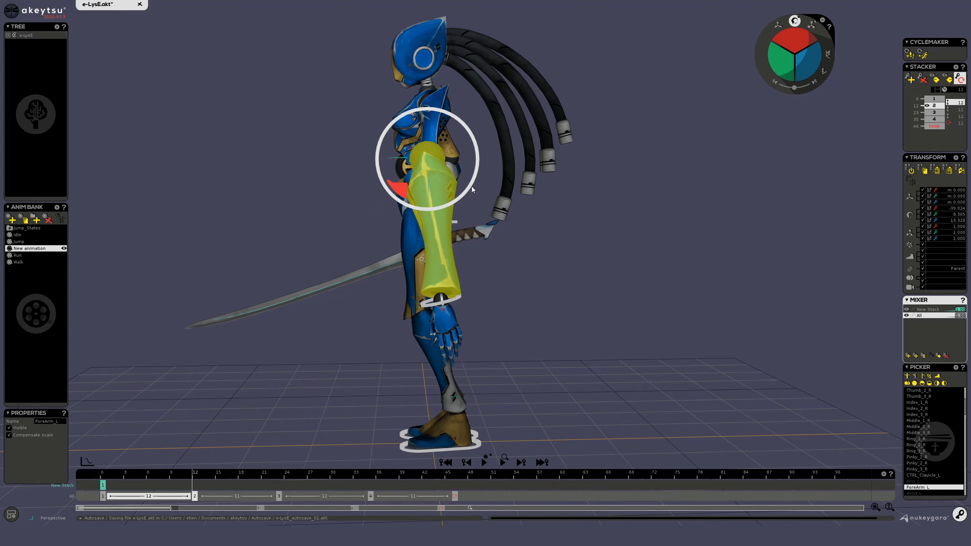
key("space")
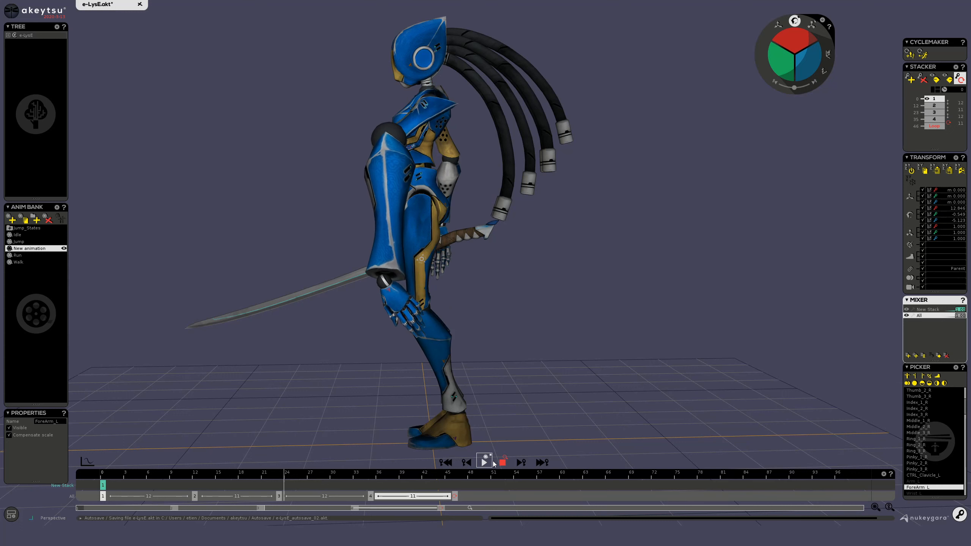
key("space")
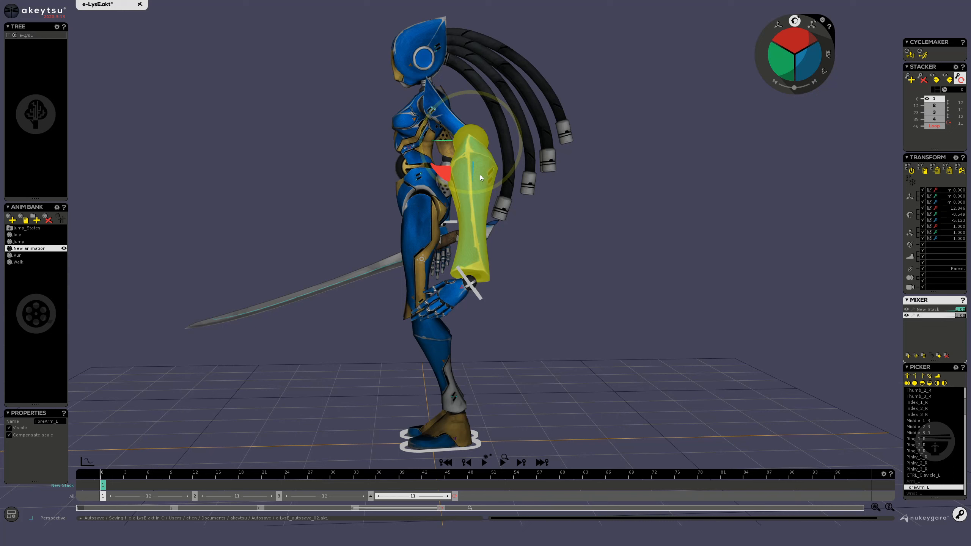
Undo the forearm rotation and scale edits and delete the added ForeArm_L mixer stack.
key("ctrl+z")
key("ctrl+z")
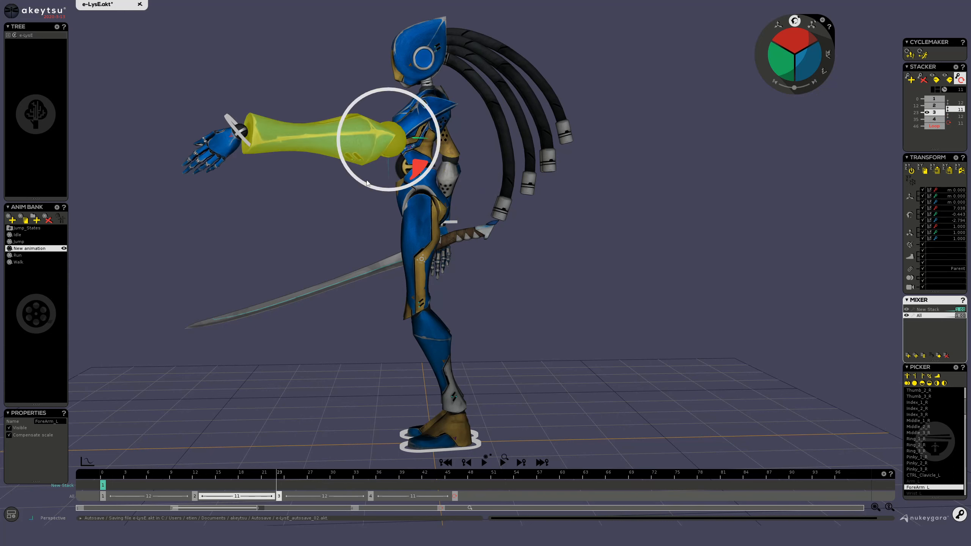
key("ctrl+z")
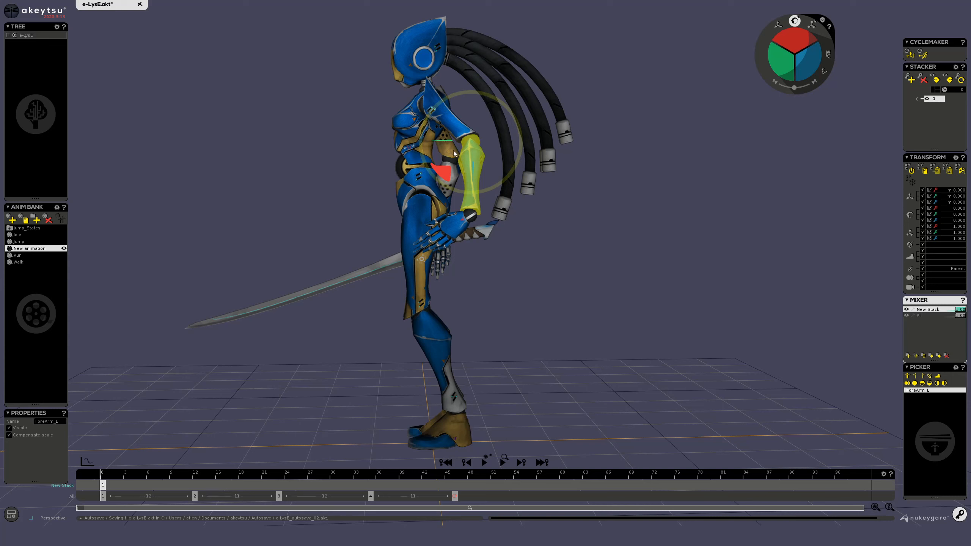
left_click(948, 355)
left_click_drag(340, 484, 2, 515)
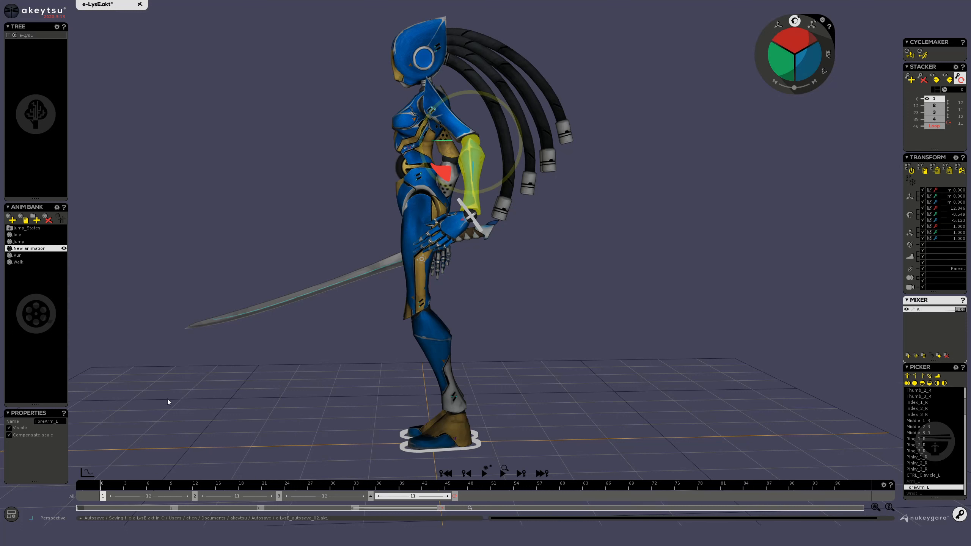
Compare the arm's key poses at frames 12 and 23 and scrub through the whole swing back to frame 0.
key("Right")
key("Right")
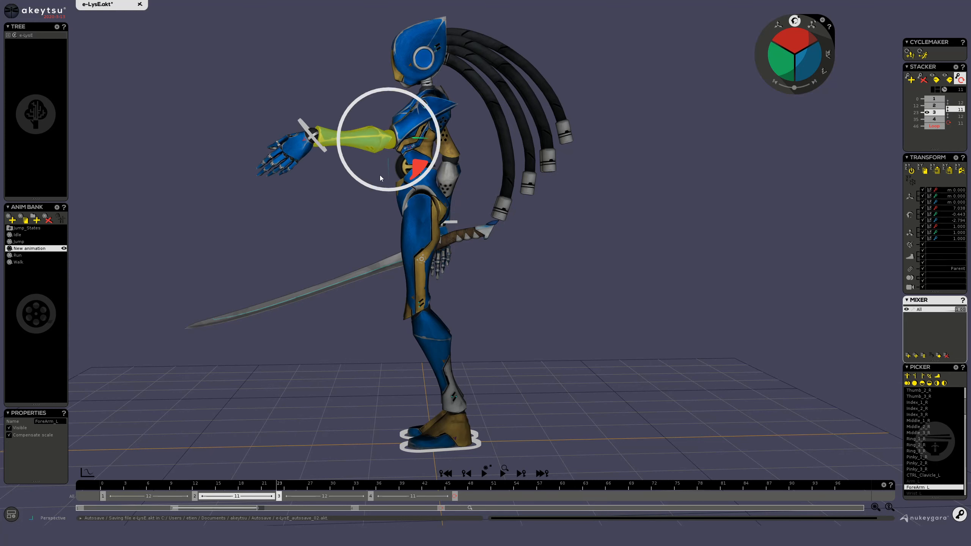
key("Left")
key("Right")
key("Left")
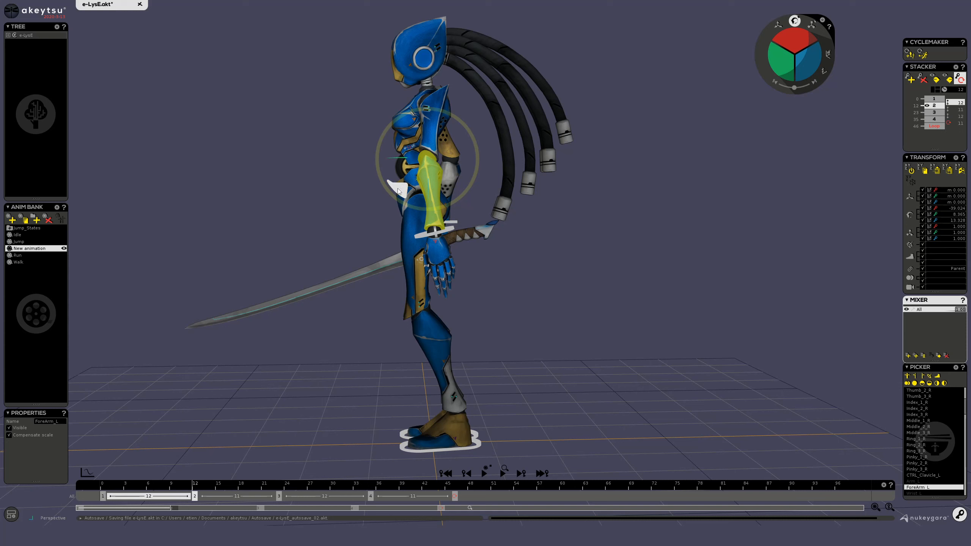
left_click_drag(193, 486, 447, 510)
left_click(484, 474)
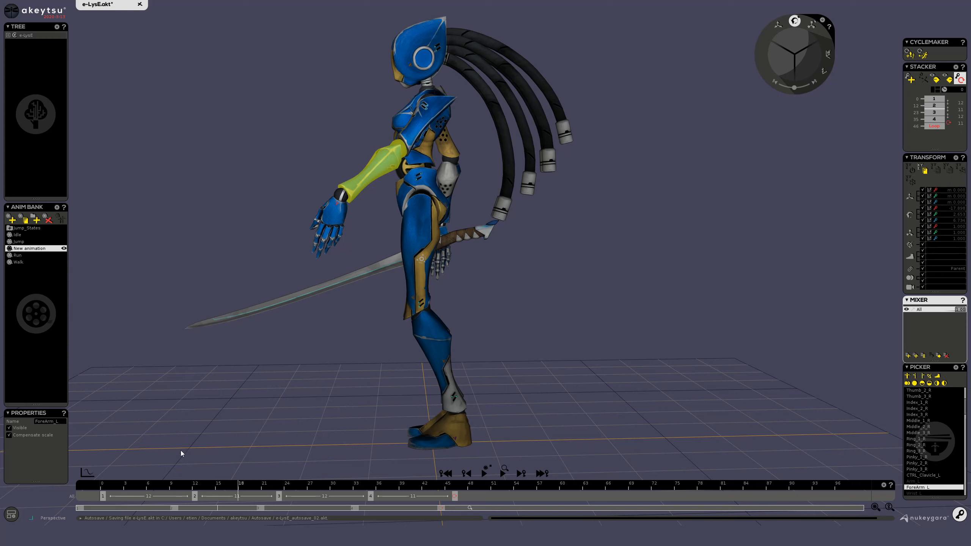
left_click_drag(243, 483, 95, 509)
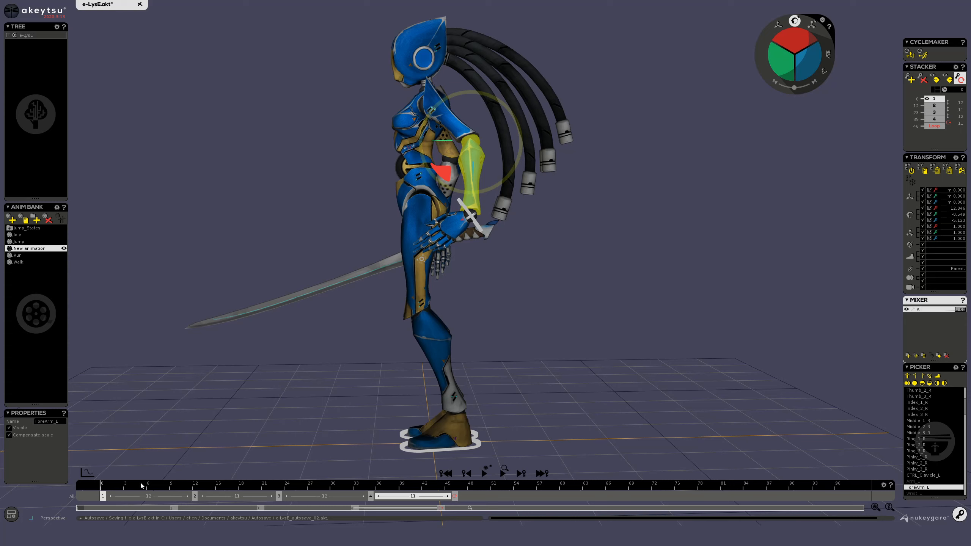
Step back and forth through the arm swing's key poses from frame 0 to frame 35.
left_click_drag(109, 488, 24, 518)
left_click_drag(109, 493, 197, 509)
key("Up")
key("Down")
key("Down")
key("Down")
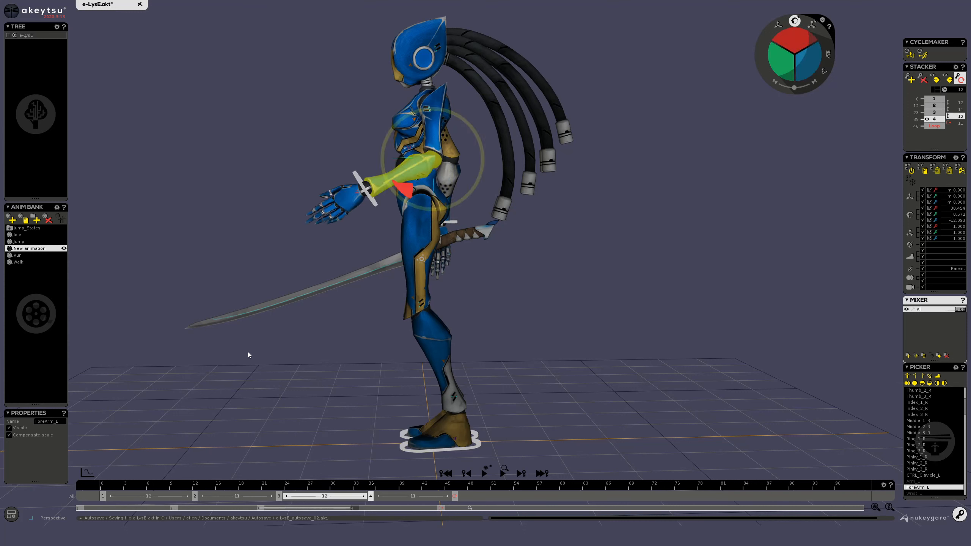
key("Up")
key("Up")
key("Up")
key("Up")
key("Up")
key("Up")
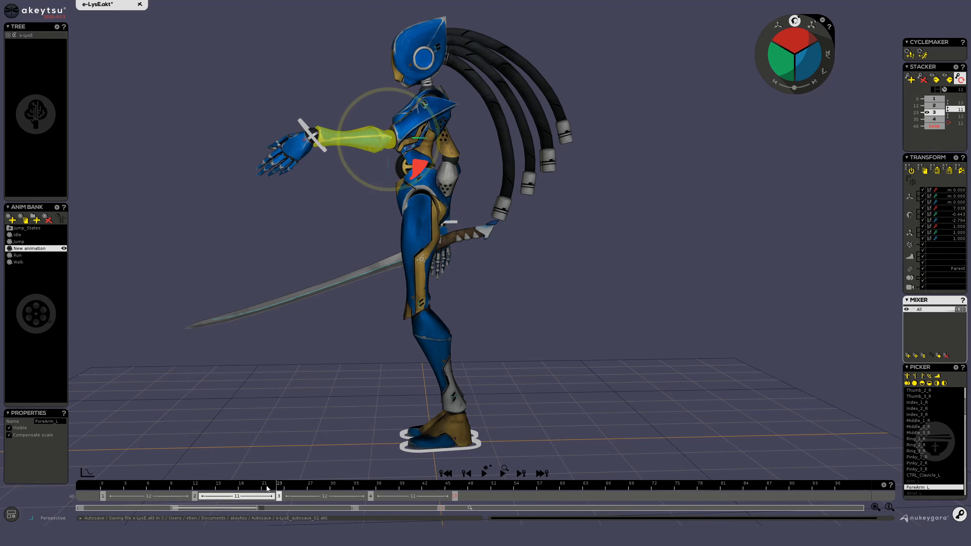
Examine the key pose at frame 12 and review the motion around it by scrubbing and playback.
left_click(198, 497)
left_click(195, 496)
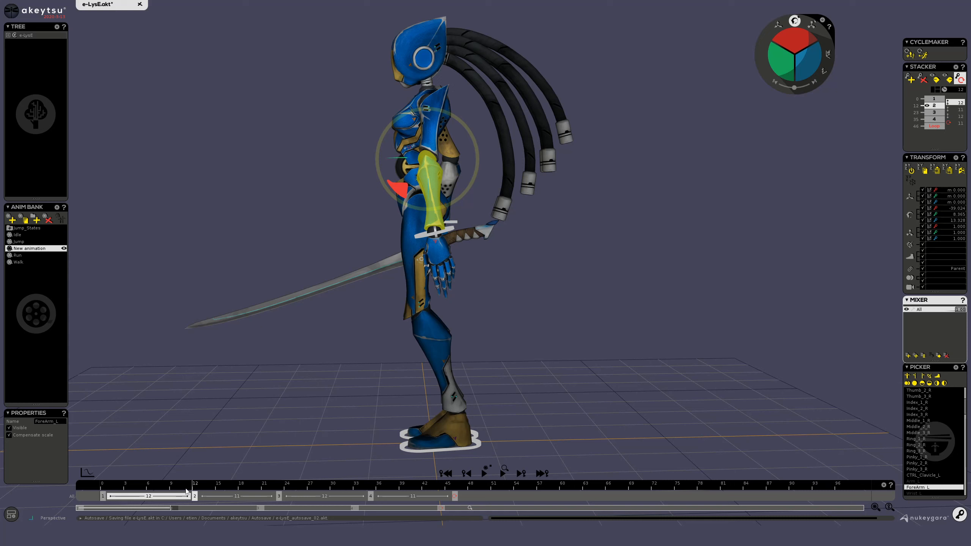
left_click_drag(188, 488, 91, 474)
key("space")
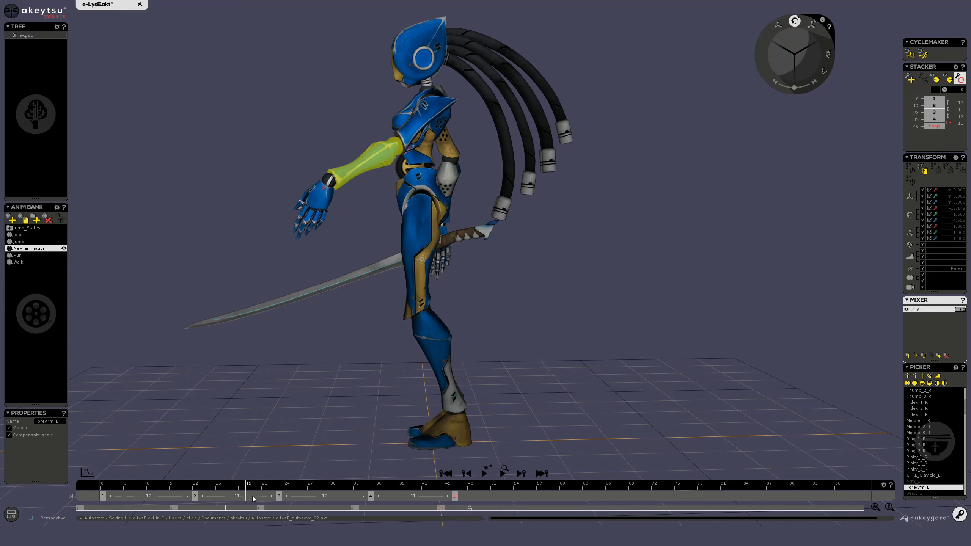
key("space")
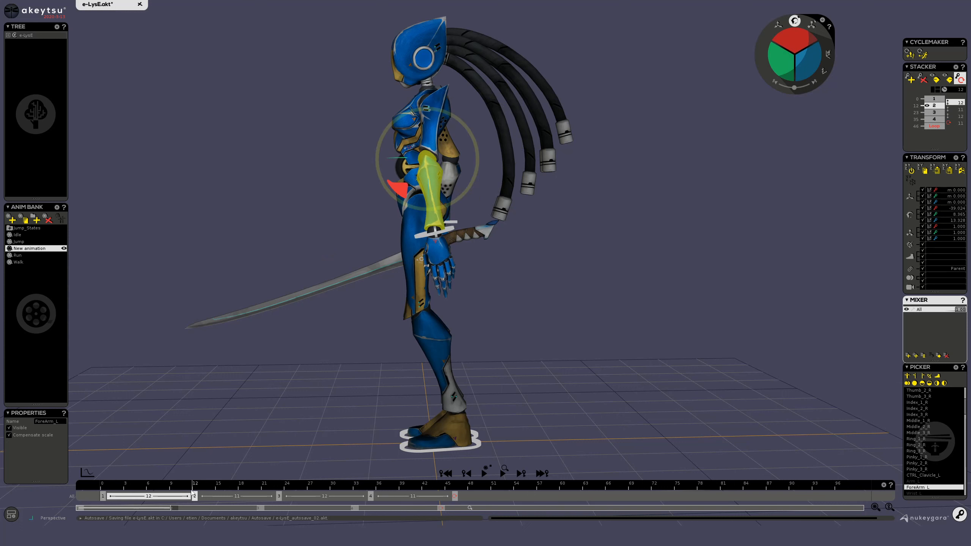
Rotate ForeArm_L slightly and bend Wrist_L upward in the key pose at frame 23, and scrub to check the swing.
left_click(277, 491)
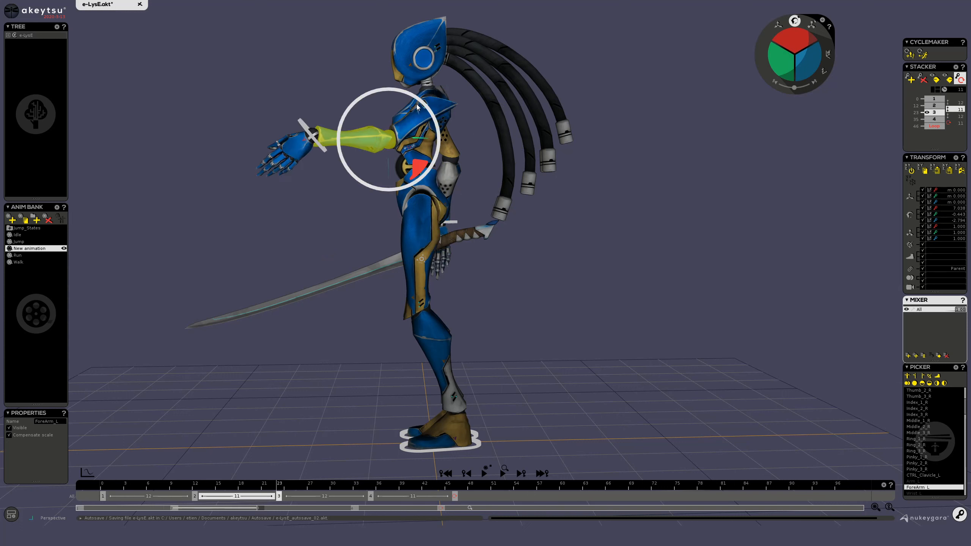
left_click_drag(424, 105, 430, 84)
left_click(312, 162)
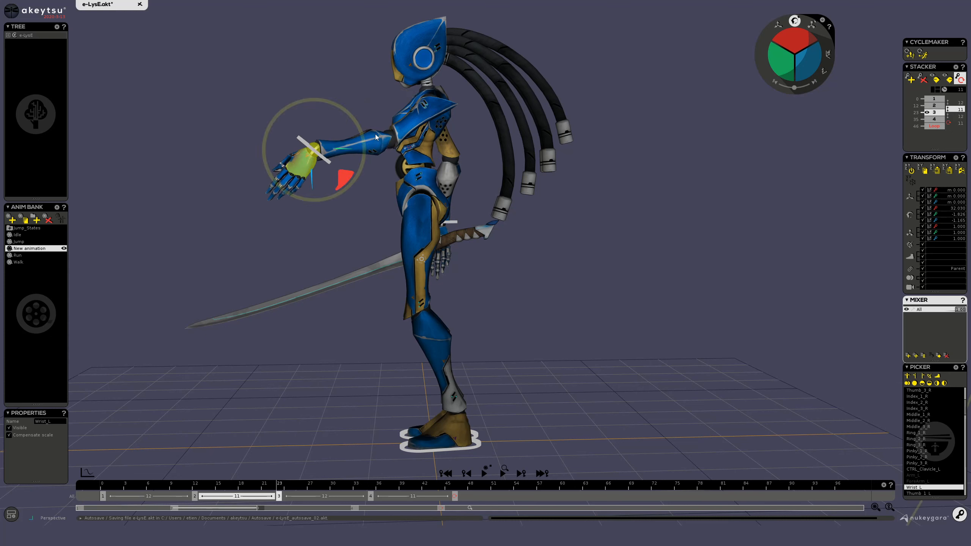
left_click_drag(357, 122, 374, 143)
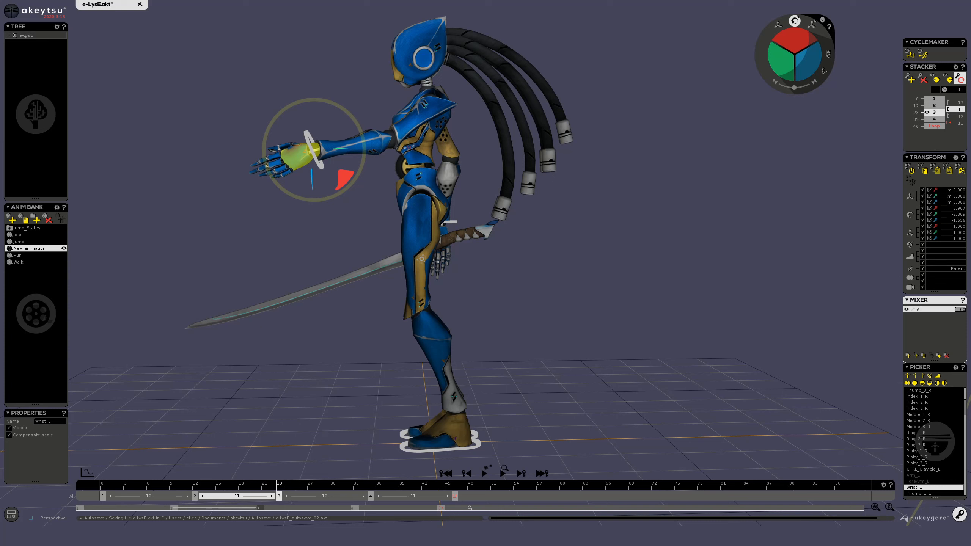
left_click_drag(246, 489, 180, 490)
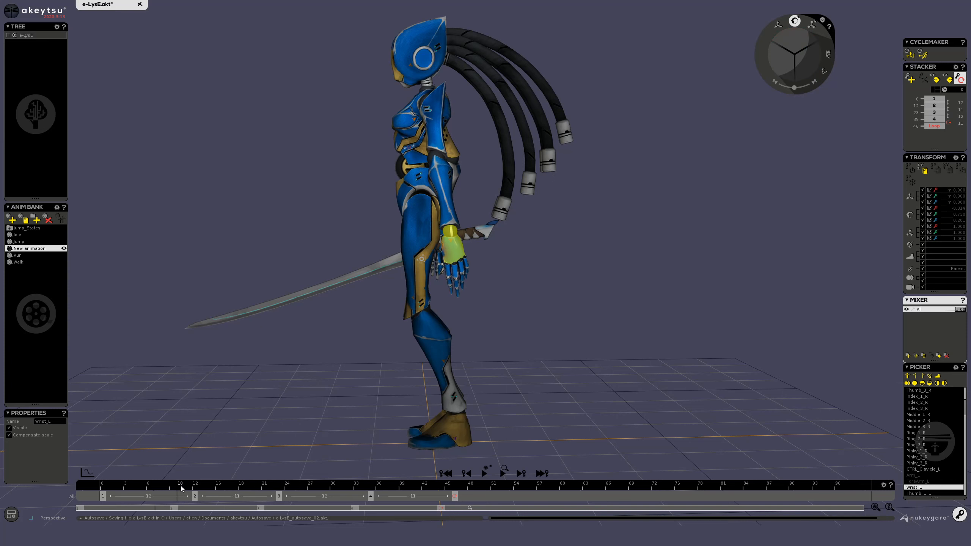
Try adding key poses at frames 16 and 18, undo them and scrub the arm swing.
left_click(195, 495)
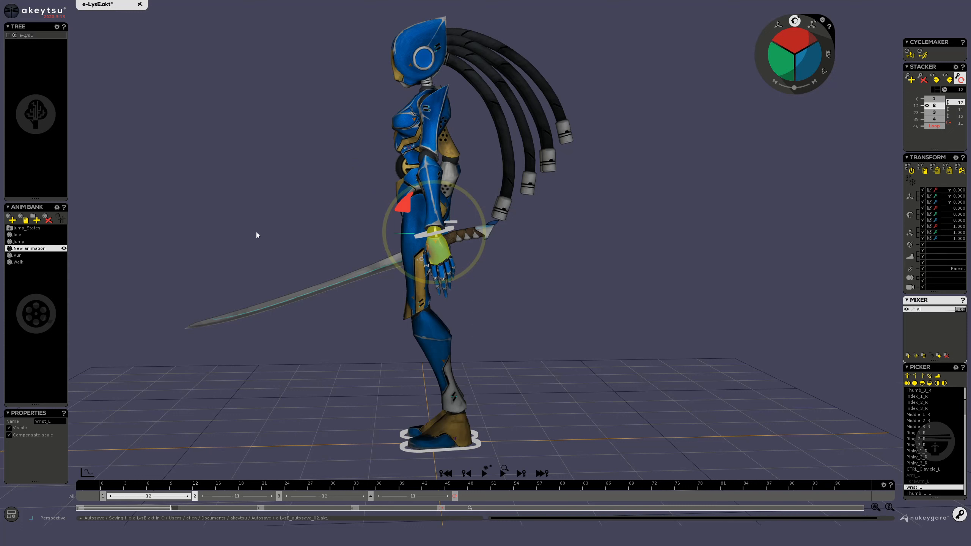
middle_click_drag(257, 232, 310, 221, "alt")
left_click_drag(310, 221, 287, 203, "alt")
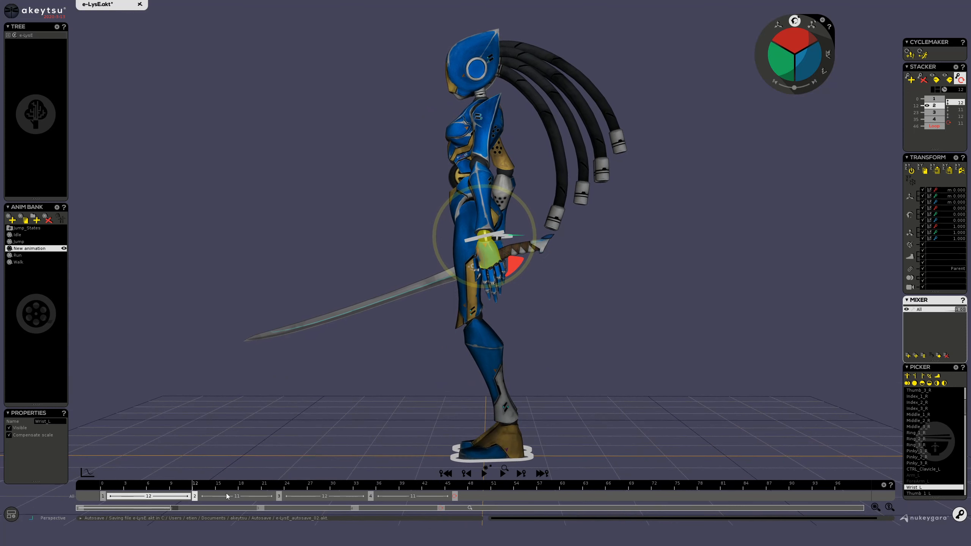
left_click_drag(215, 488, 238, 484)
key("s")
key("s")
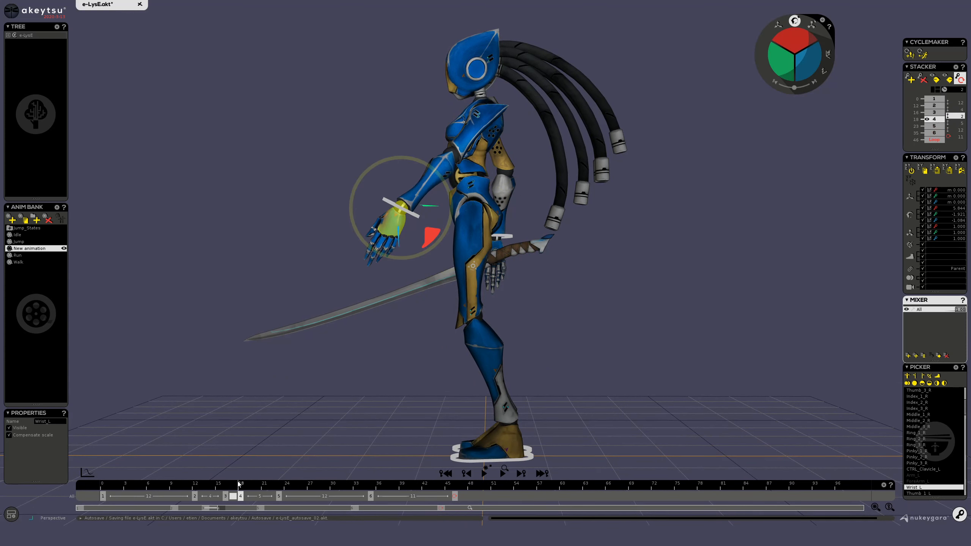
key("ctrl+z")
key("ctrl+z")
key("ctrl+z")
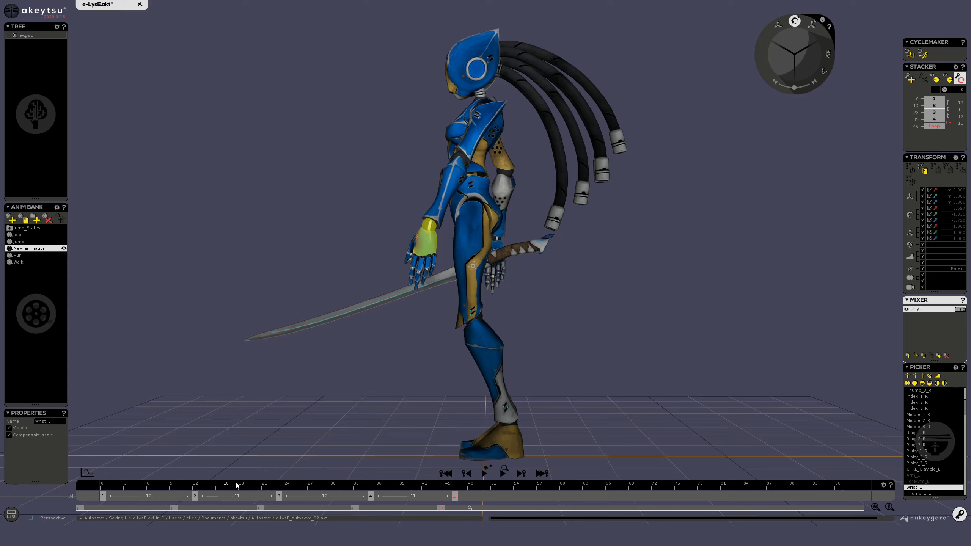
left_click_drag(251, 488, 400, 488)
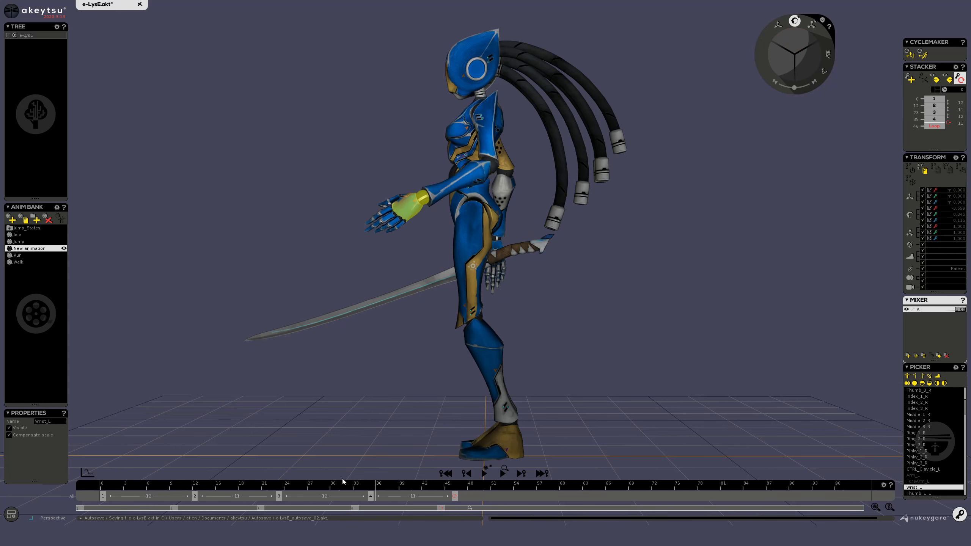
left_click_drag(289, 166, 332, 185, "alt")
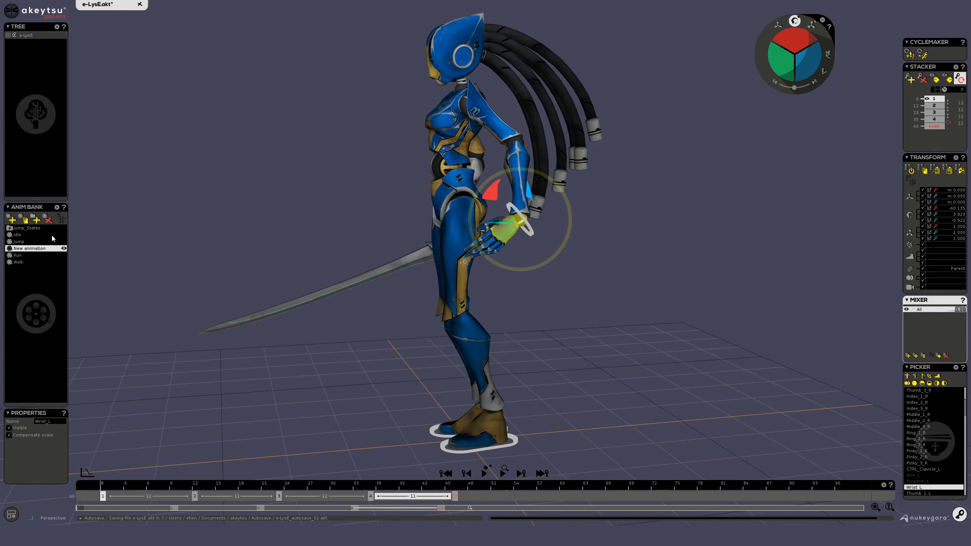
Open the Run animation, make its All stack active and examine the first key pose from several angles.
left_click(24, 258)
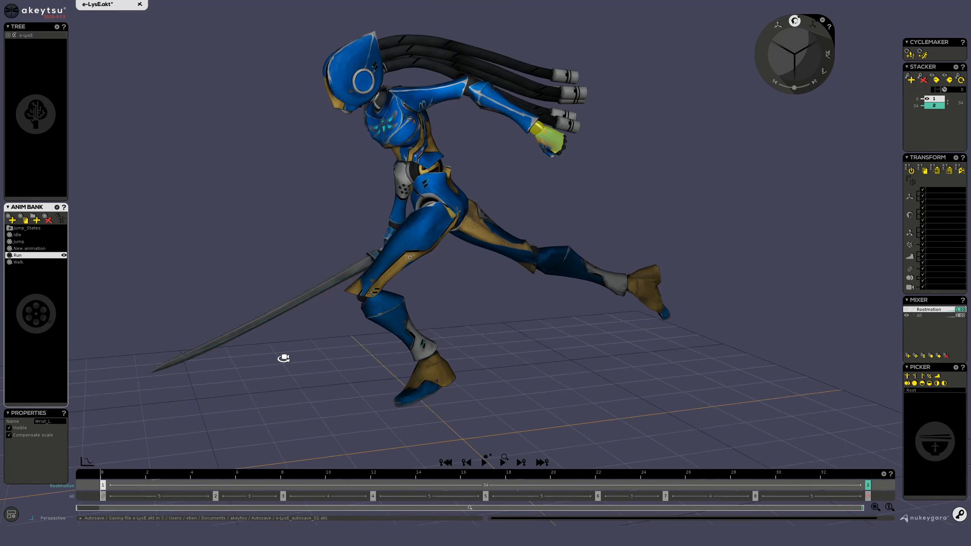
left_click_drag(283, 354, 329, 420, "alt")
left_click(84, 496)
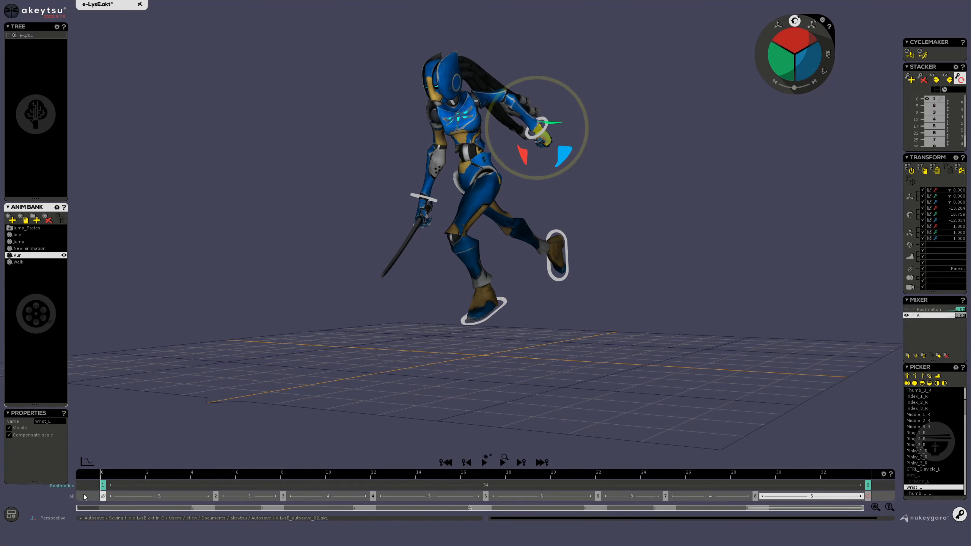
left_click_drag(107, 489, 2, 444)
middle_click_drag(259, 201, 478, 176)
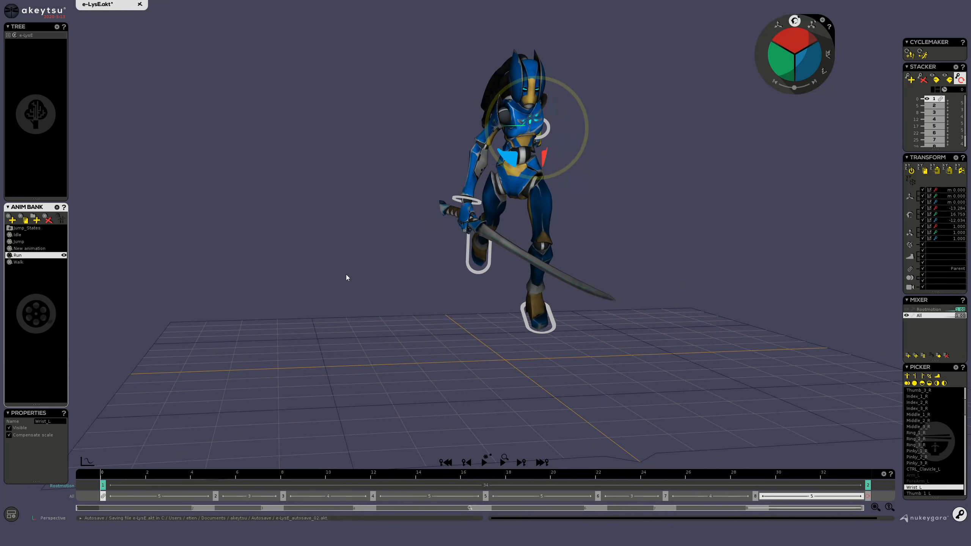
middle_click_drag(347, 277, 363, 139)
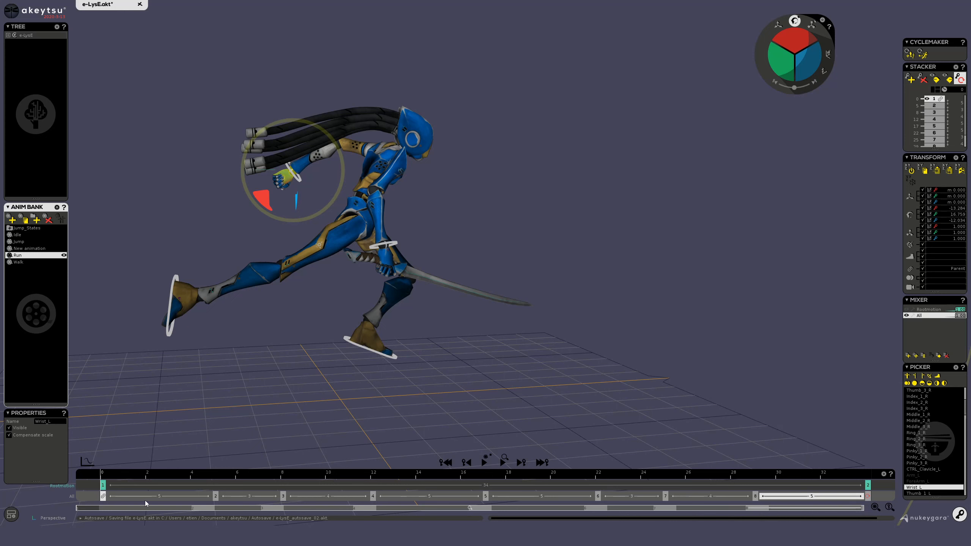
Examine the Run animation's key poses by scrubbing to frame 17, playing the loop and viewing the character from the front and side.
left_click_drag(138, 497, 482, 505)
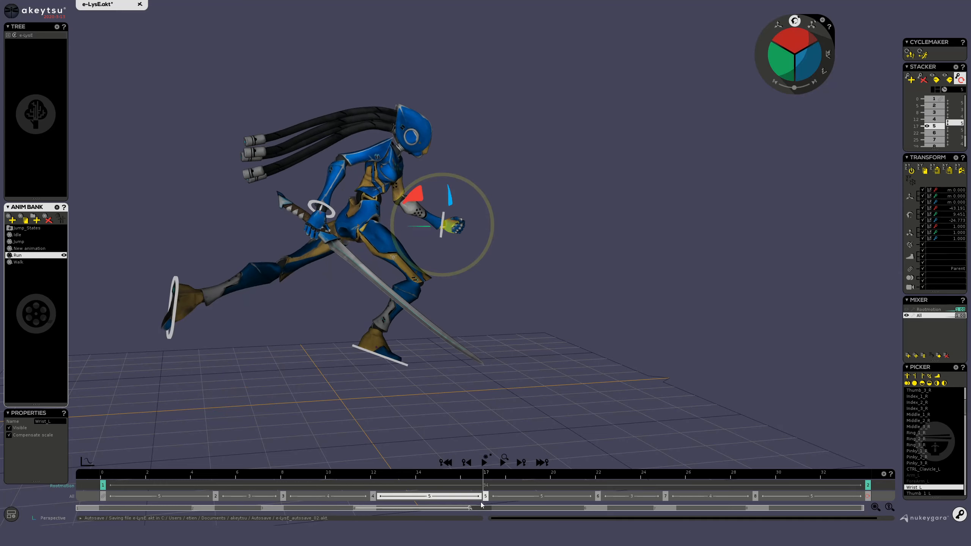
key("space")
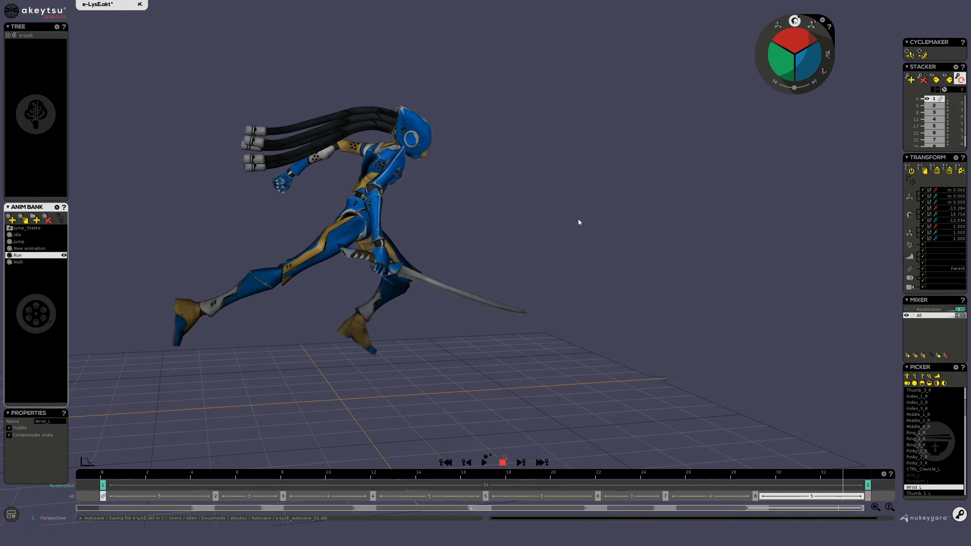
middle_click_drag(579, 223, 453, 274)
key("space")
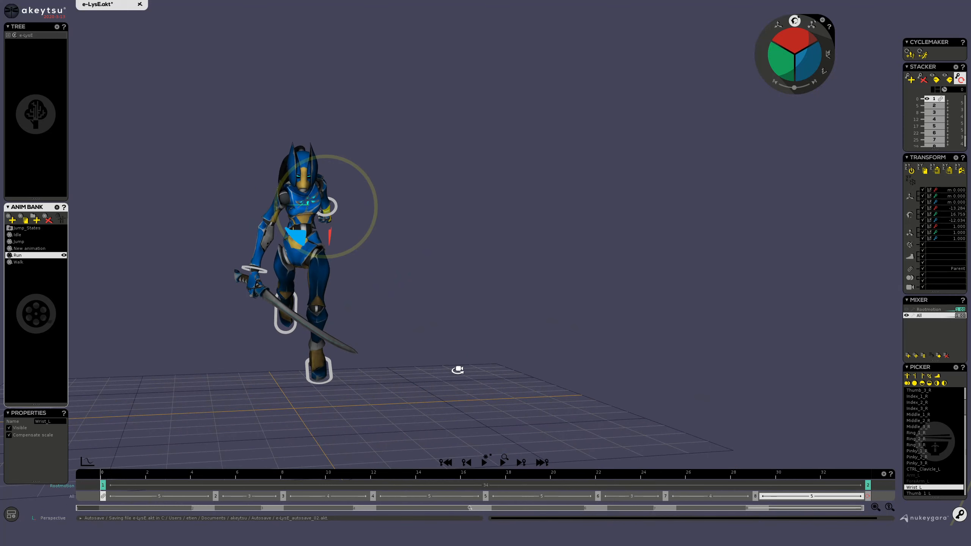
middle_click_drag(458, 370, 494, 399)
left_click_drag(158, 497, 232, 511)
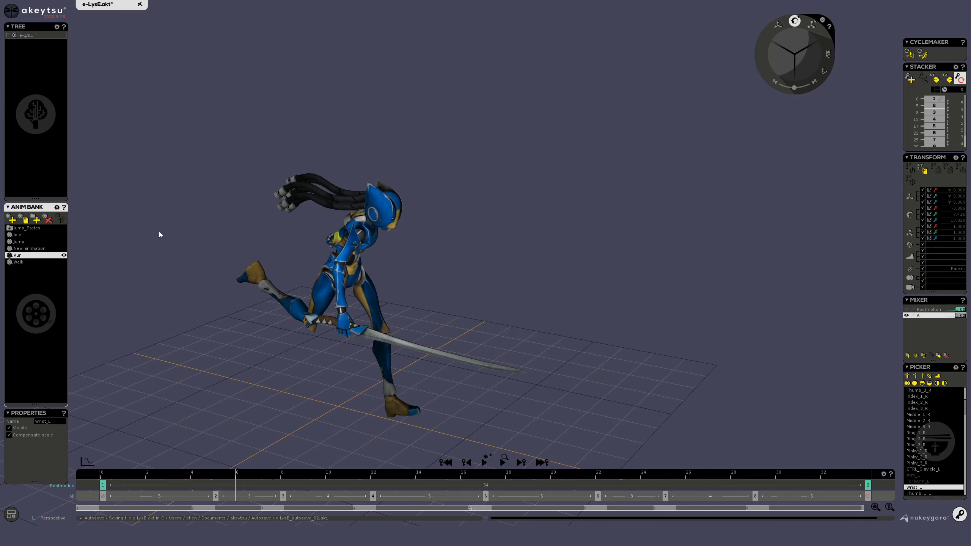
Switch back to New animation, view the character from the side and scrub back to the first key pose at frame 0.
double_click(37, 249)
left_click_drag(429, 286, 187, 244, "alt")
right_click_drag(187, 243, 215, 198, "alt")
middle_click_drag(215, 198, 353, 154, "alt")
left_click_drag(352, 154, 353, 127, "alt")
middle_click_drag(353, 127, 342, 186, "alt")
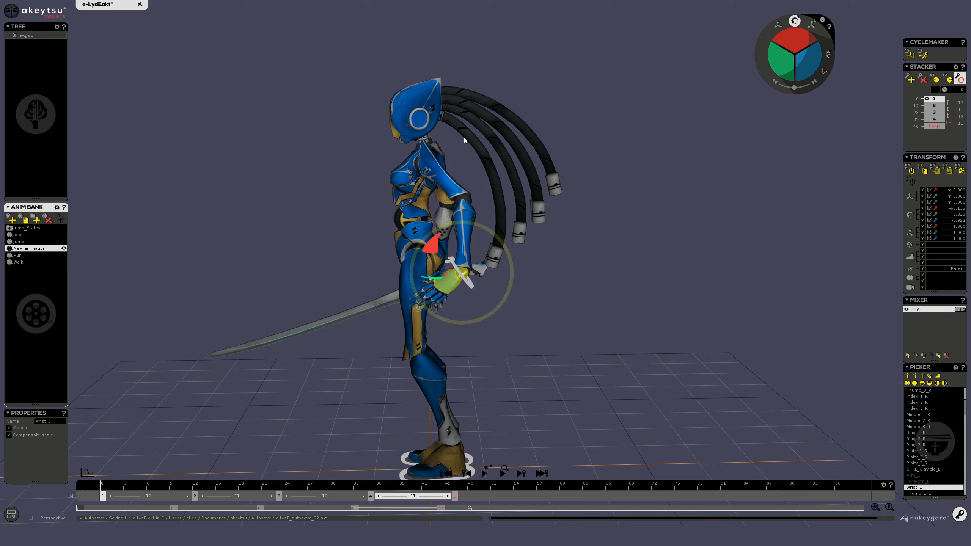
left_click_drag(332, 486, 1, 484)
middle_click_drag(592, 289, 585, 243)
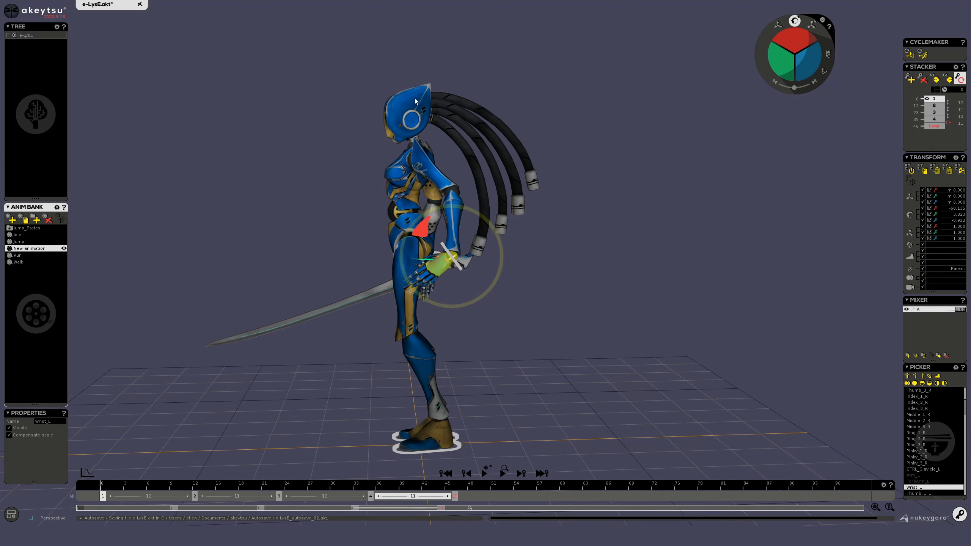
middle_click_drag(617, 327, 612, 302)
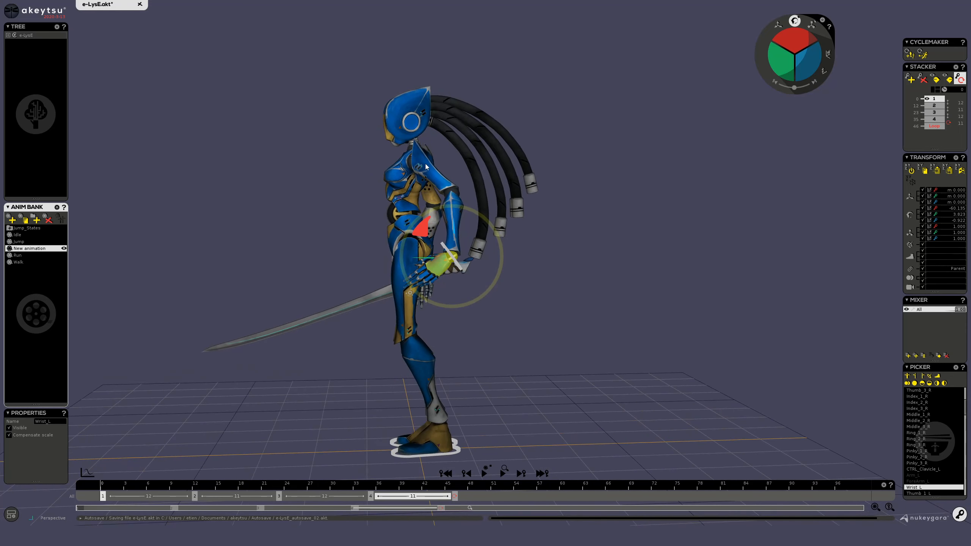